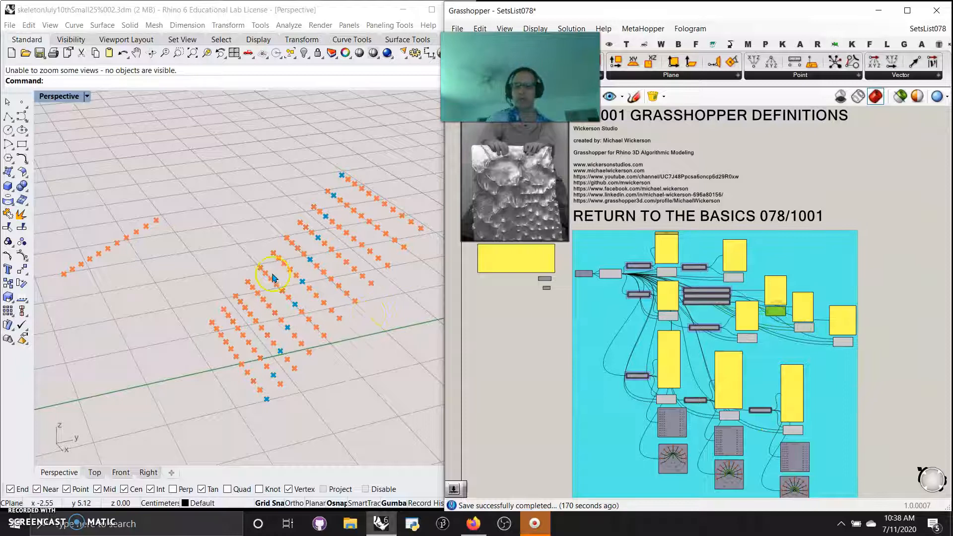
Select the Construct Point components across the definition one after another to inspect the points each produces in the viewport
scroll(275, 283, down, 1)
click(842, 342)
click(667, 272)
click(735, 277)
click(663, 268)
click(611, 273)
click(668, 317)
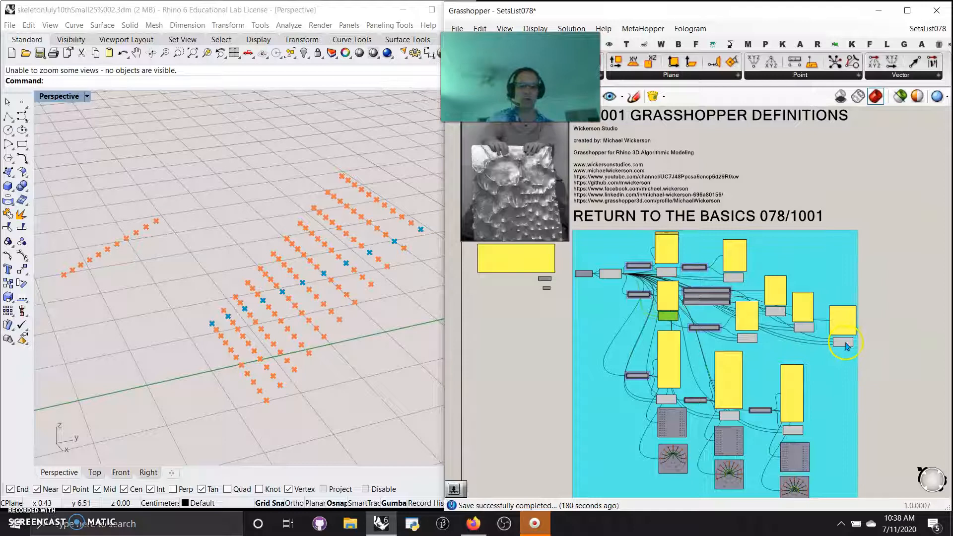
click(793, 430)
click(728, 416)
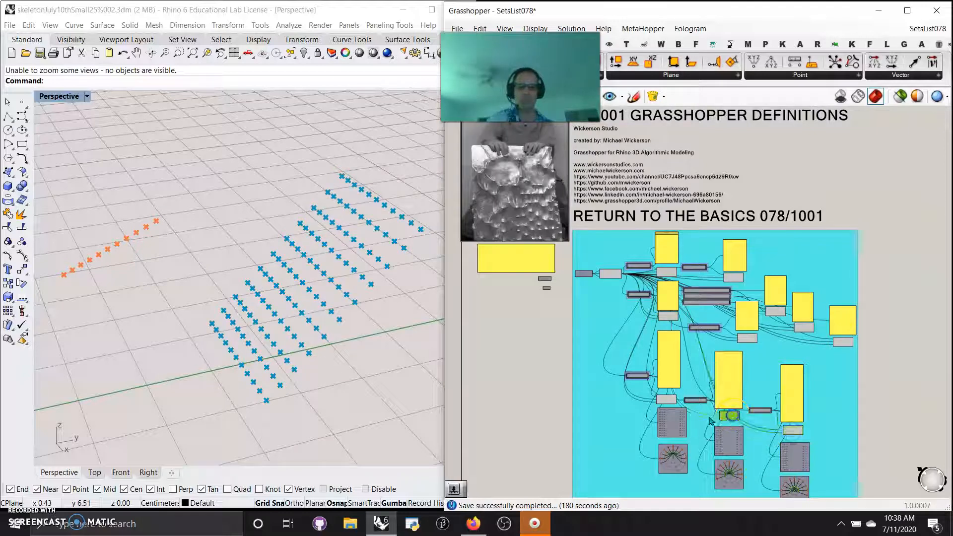
click(666, 402)
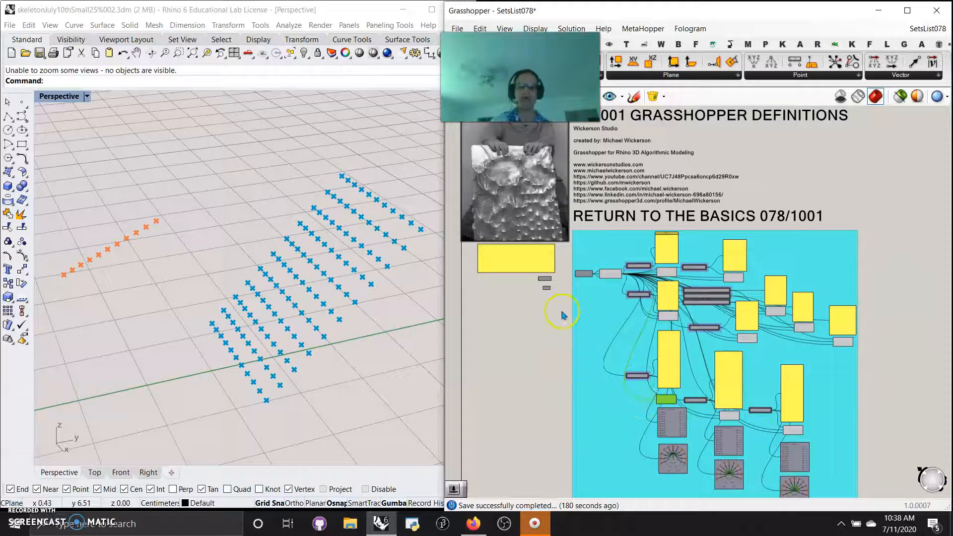
Inspect the source Construct Point, its Range inputs and the line of points it produces in the viewport
mouse_move(608, 277)
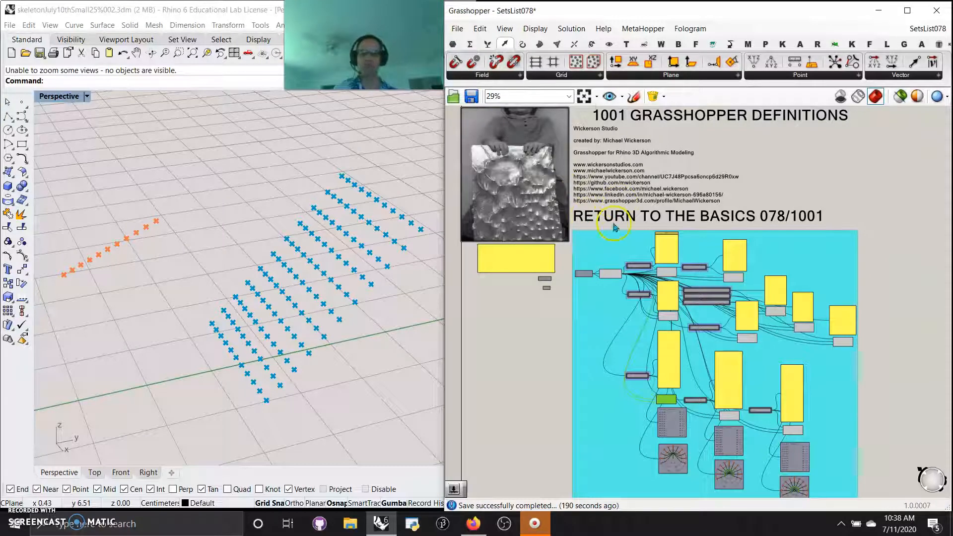
scroll(598, 298, up, 10)
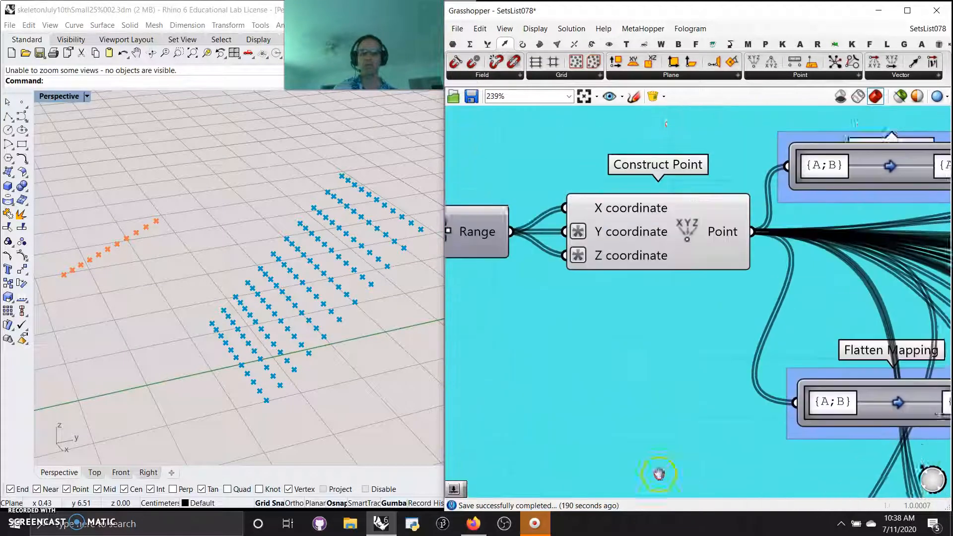
click(654, 254)
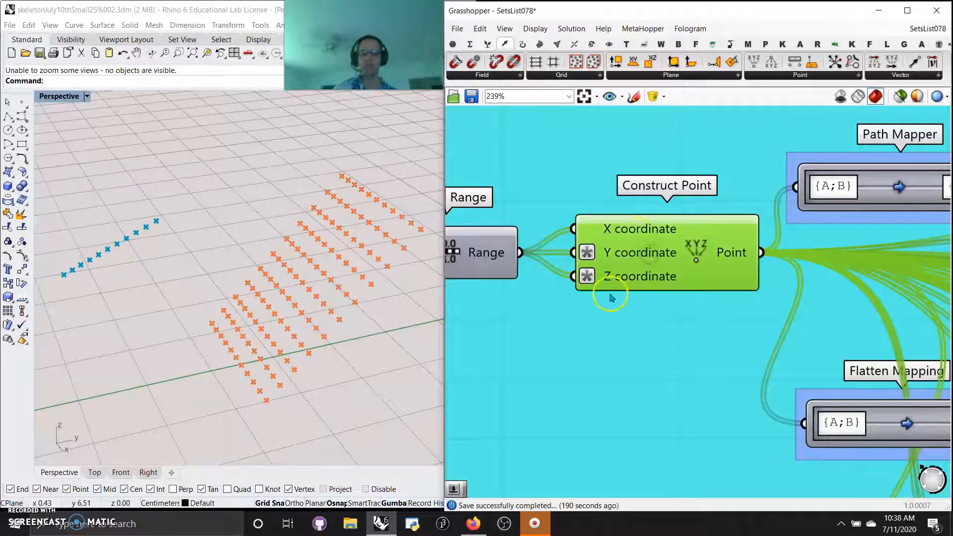
right_drag(571, 329, 663, 322)
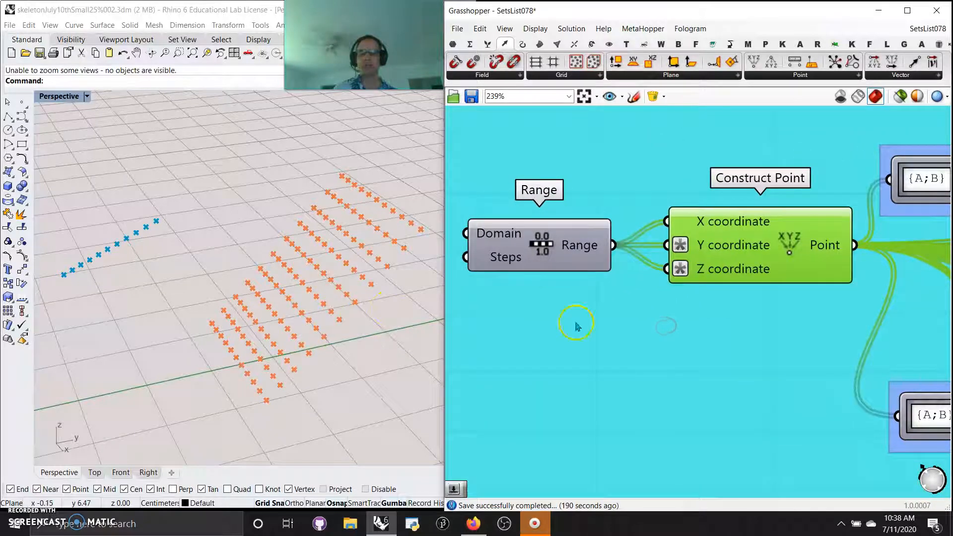
mouse_move(171, 326)
right_down()
mouse_move(202, 336)
mouse_move(182, 330)
right_up()
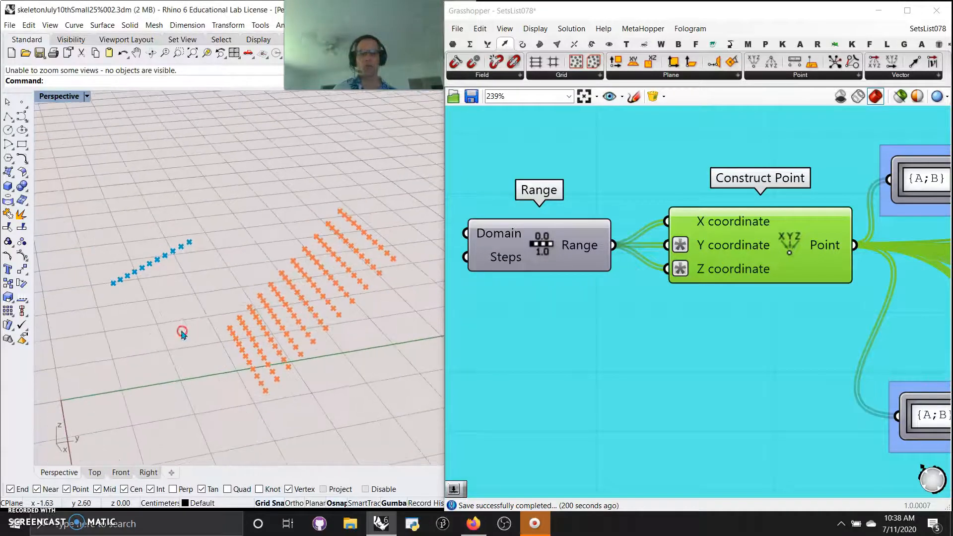
Move the Panel fed by the first Path Mapper slightly up, clear of the Construct Point label below it
right_drag(694, 360, 493, 346)
scroll(679, 325, down, 3)
right_drag(773, 277, 705, 360)
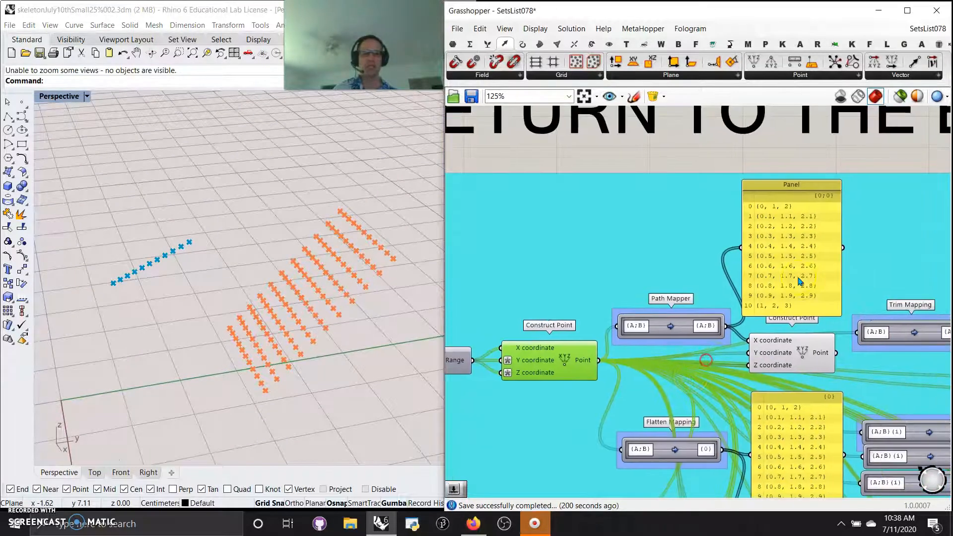
drag(792, 260, 798, 257)
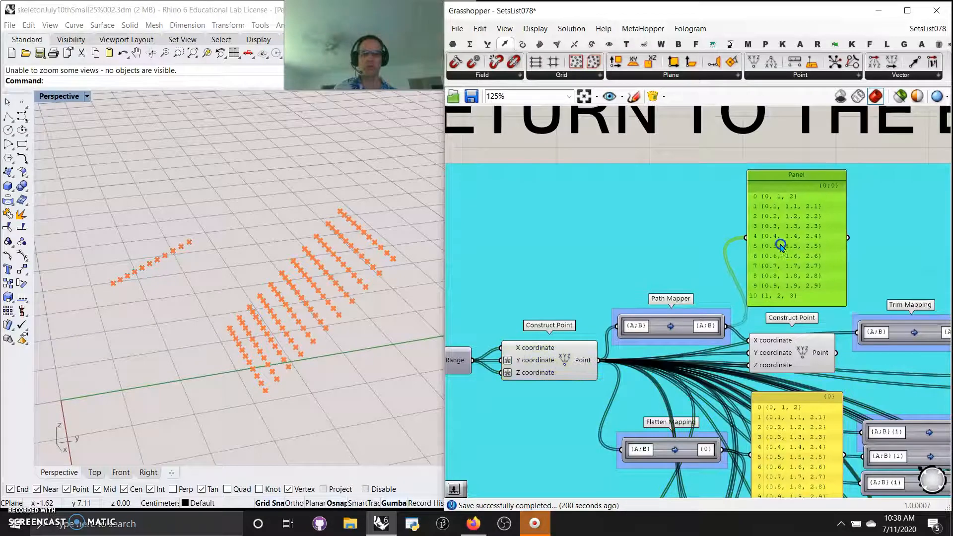
Open the help page of the first Path Mapper, read its description of lexical operations and close it
click(672, 329)
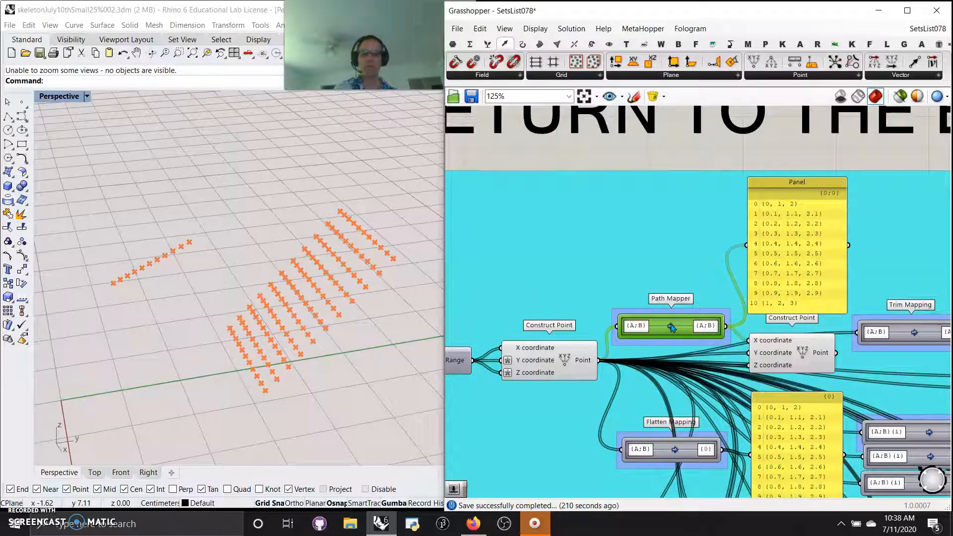
right_click(672, 328)
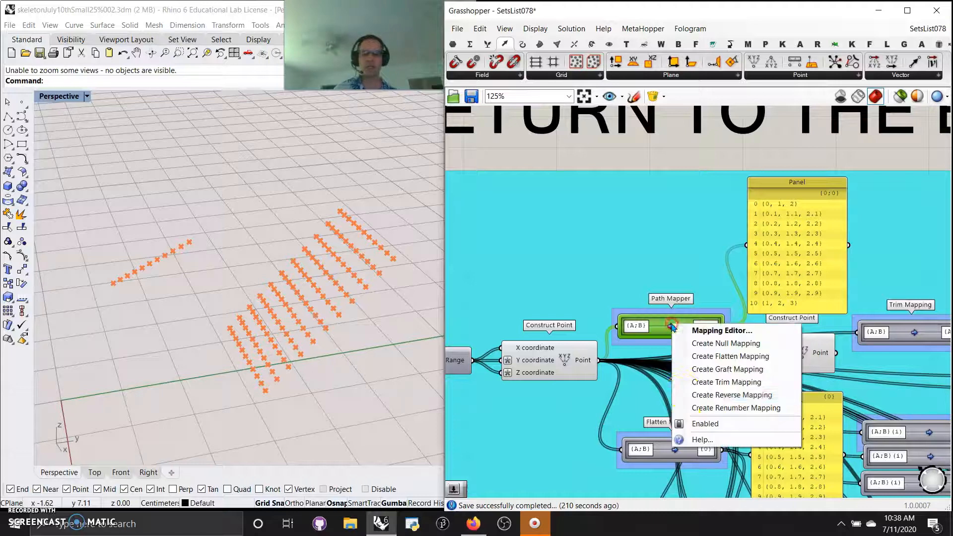
click(702, 439)
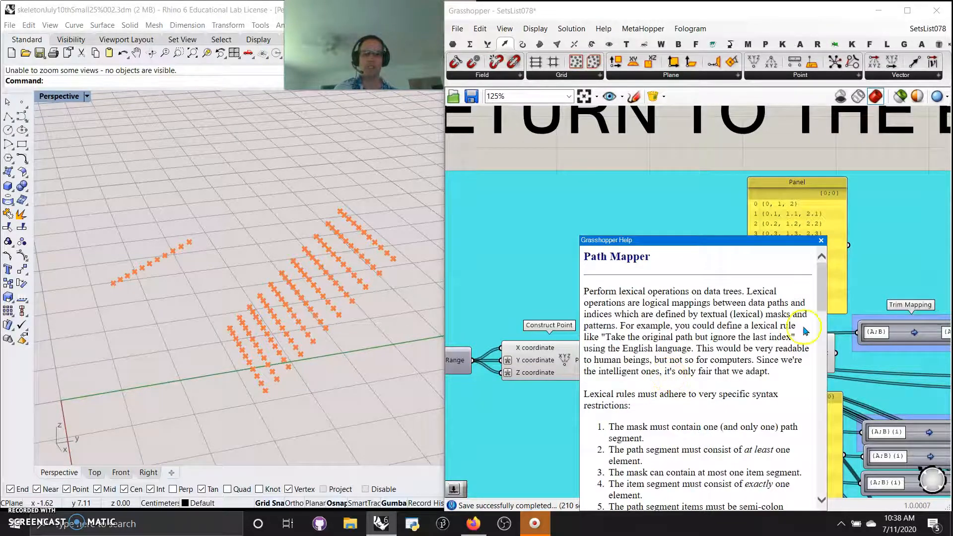
mouse_move(822, 314)
mouse_down()
mouse_move(818, 509)
mouse_move(819, 298)
mouse_up()
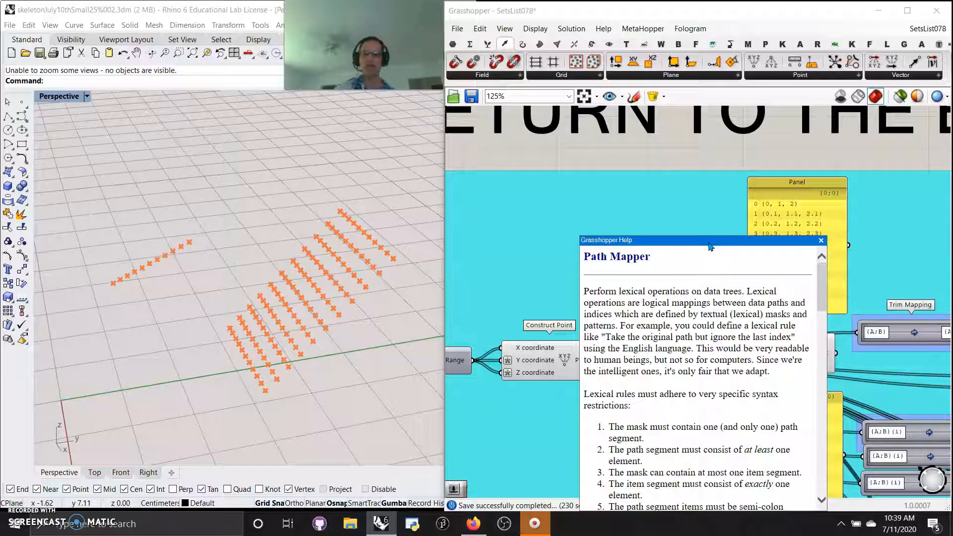
drag(710, 244, 301, 134)
click(403, 132)
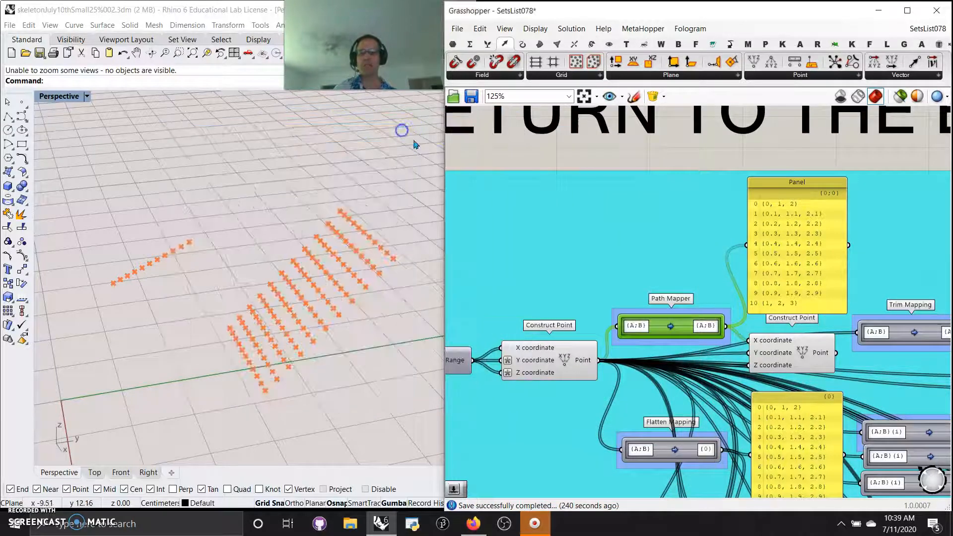
Examine the source and target masks of the first Path Mapper in its mapping editor, leaving them as they are
scroll(652, 325, up, 2)
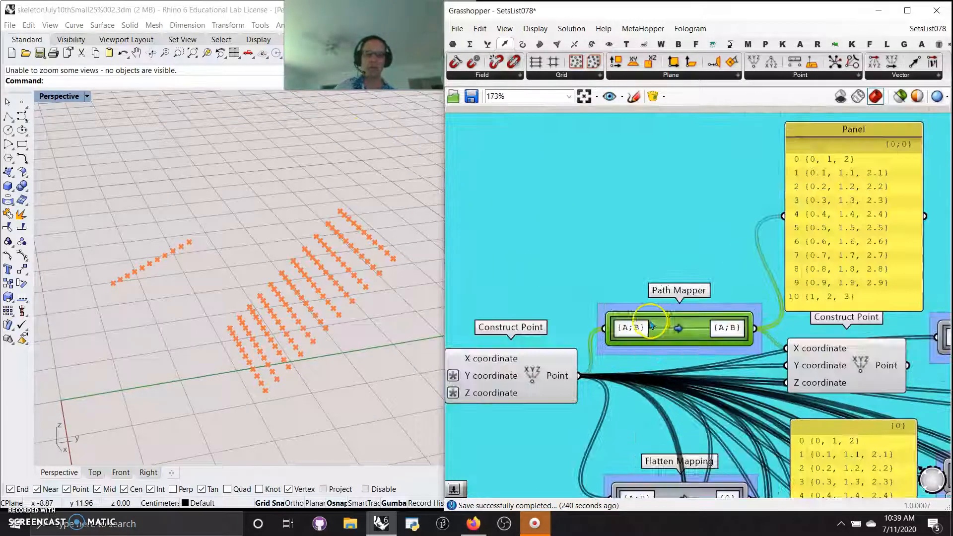
double_click(680, 329)
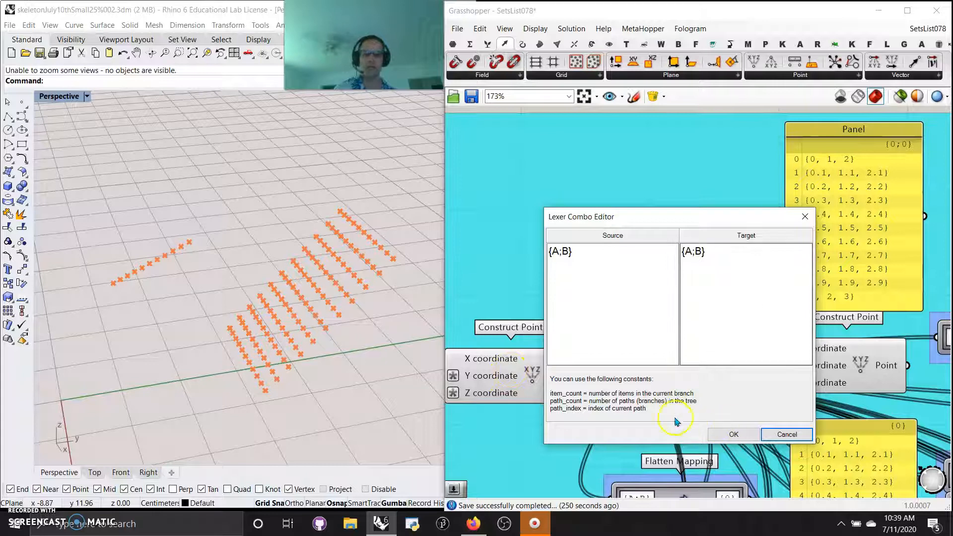
click(787, 434)
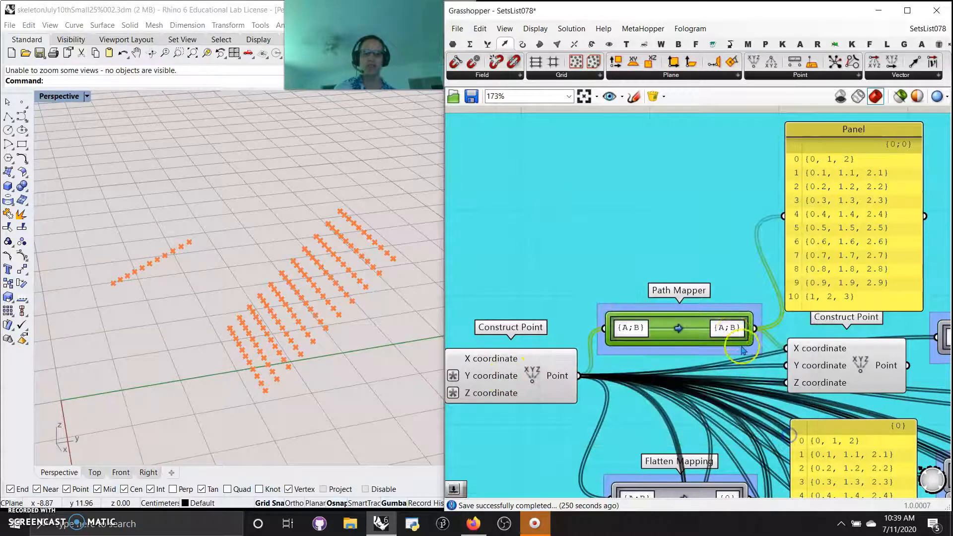
Add a new Path Mapper component above the existing one by searching for "path"
double_click(655, 232)
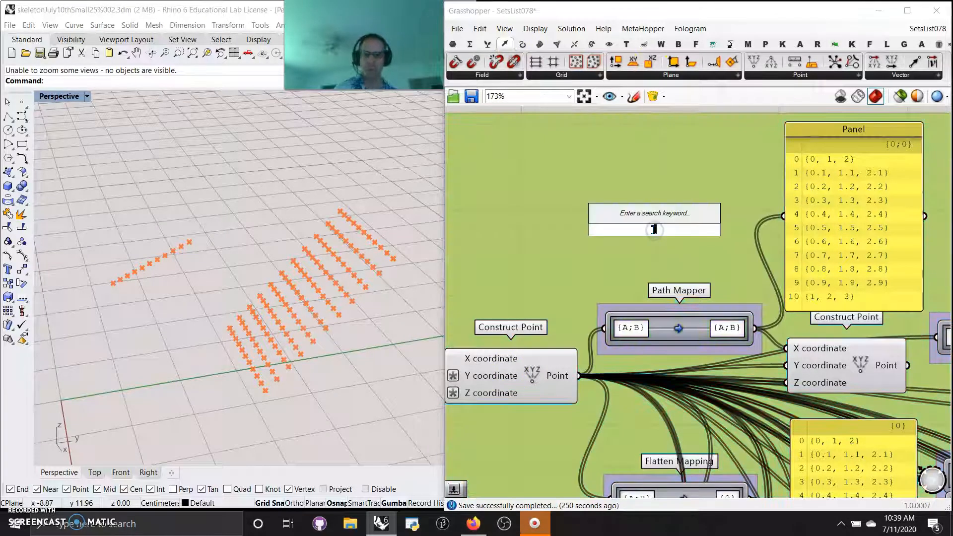
text(path)
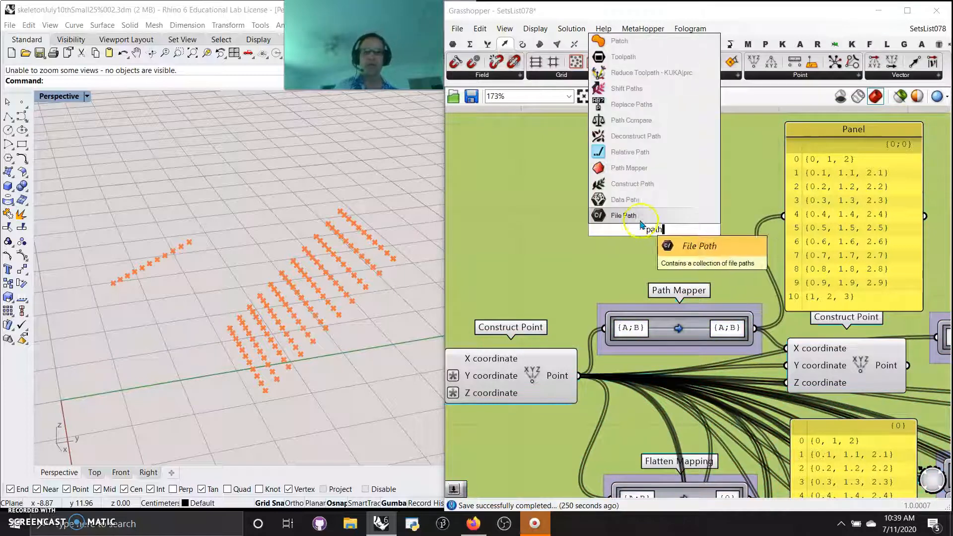
click(625, 169)
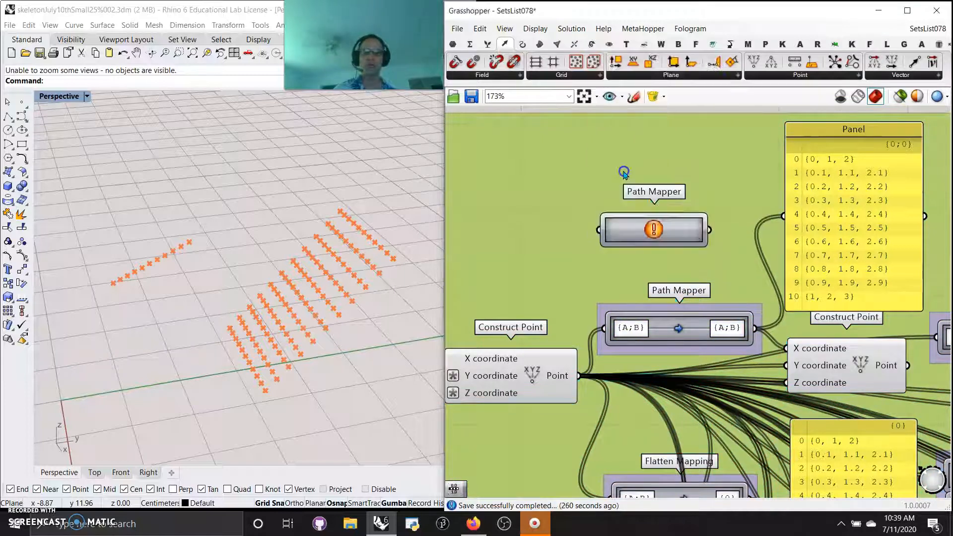
Review the mapping types offered by the new Path Mapper, such as null, flatten, graft, trim, reverse and renumber, without choosing one
click(653, 229)
right_click(653, 228)
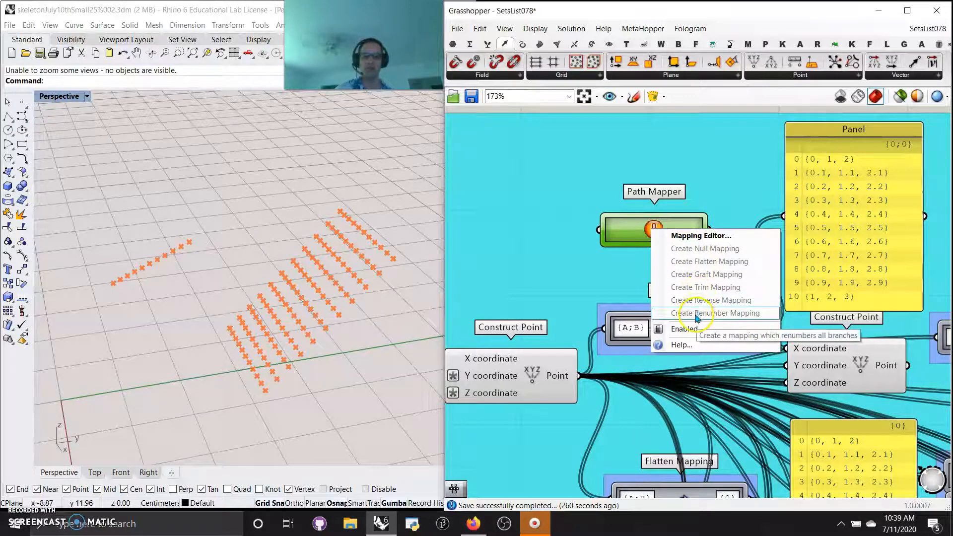
click(639, 231)
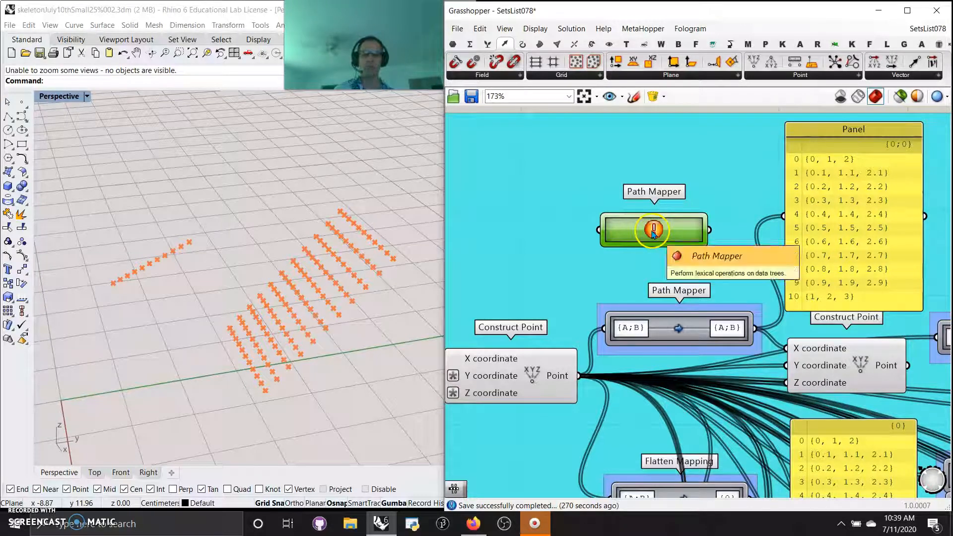
right_click(656, 232)
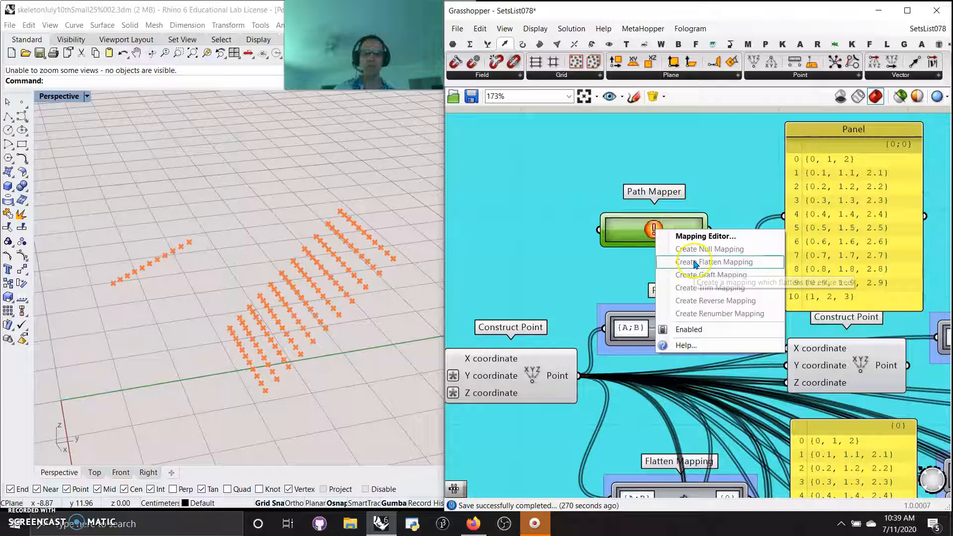
click(609, 258)
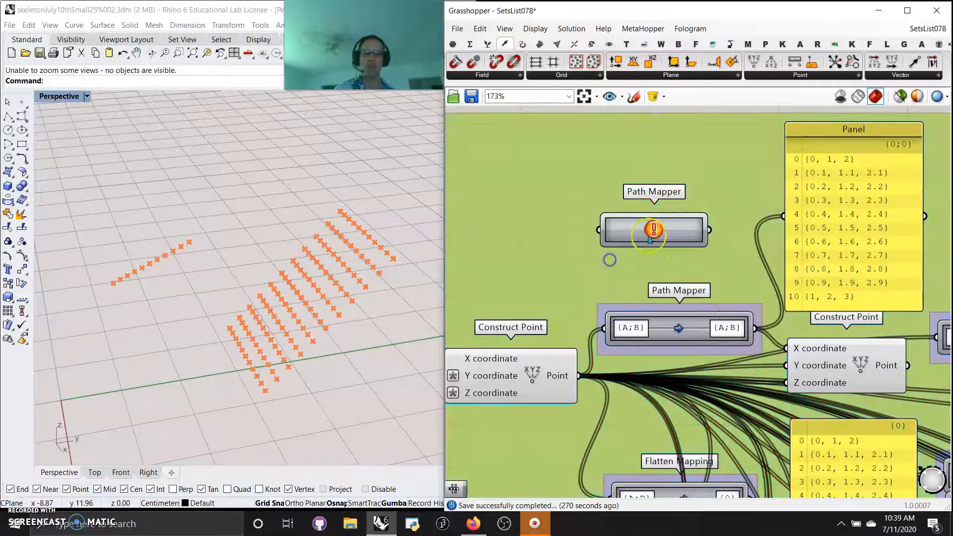
Rename the group around the {A;B} to {A;B} mapper as "Null Mapping"
right_click(677, 310)
drag(736, 318, 696, 318)
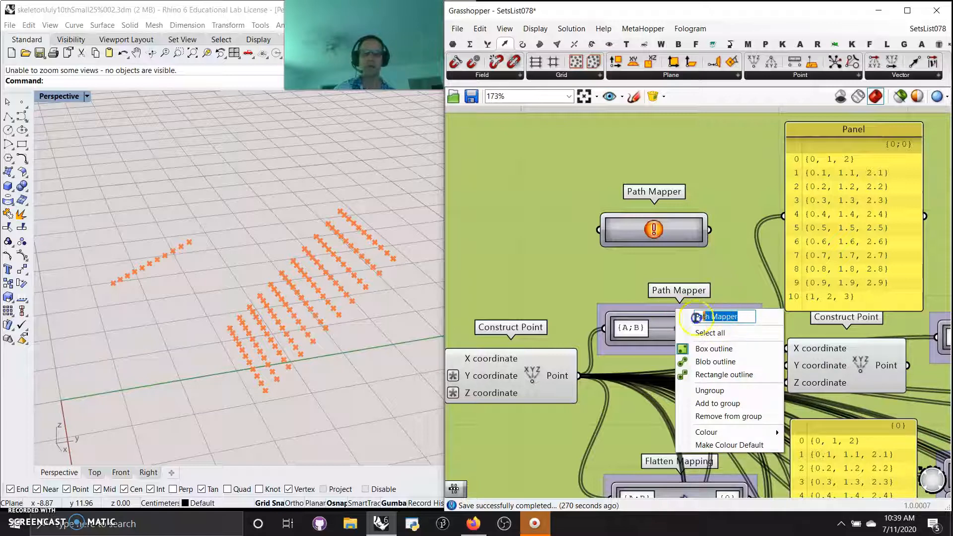
text(Null Mapping)
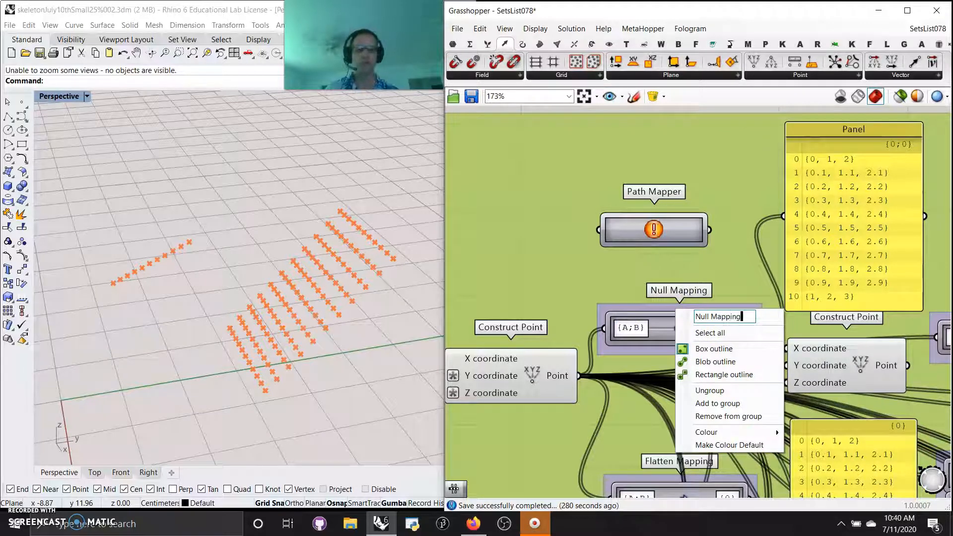
click(604, 232)
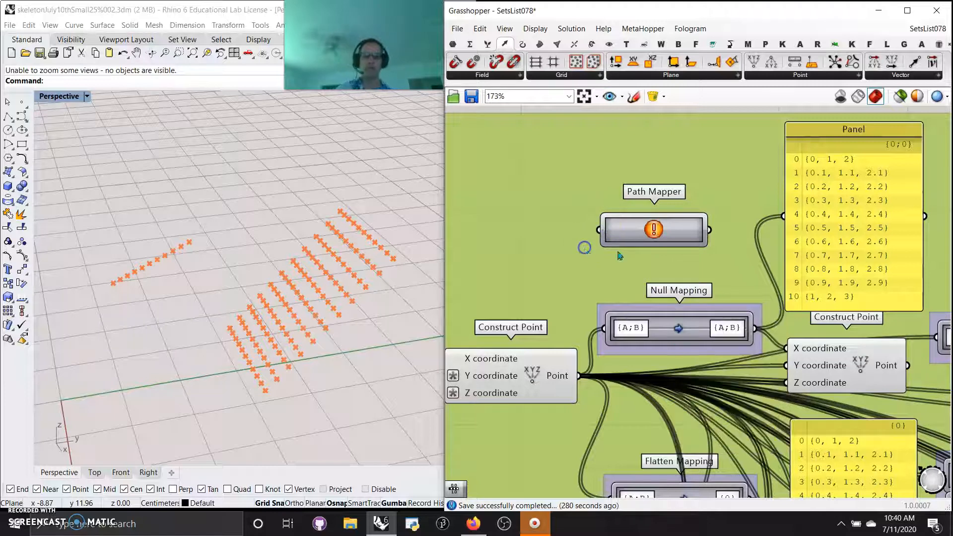
Check the source and target masks of the Null Mapping component in the Lexer Combo Editor and dismiss it without changes
click(678, 328)
double_click(678, 329)
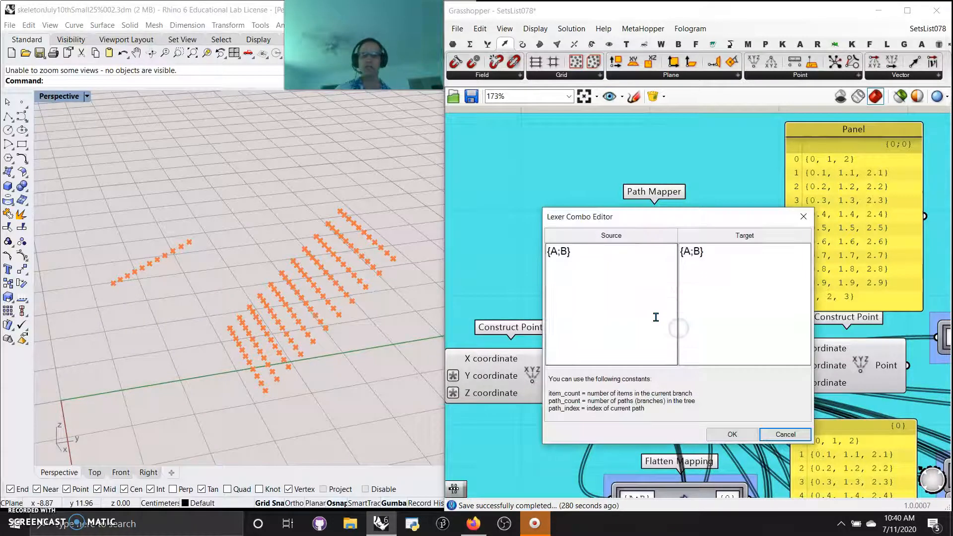
click(561, 253)
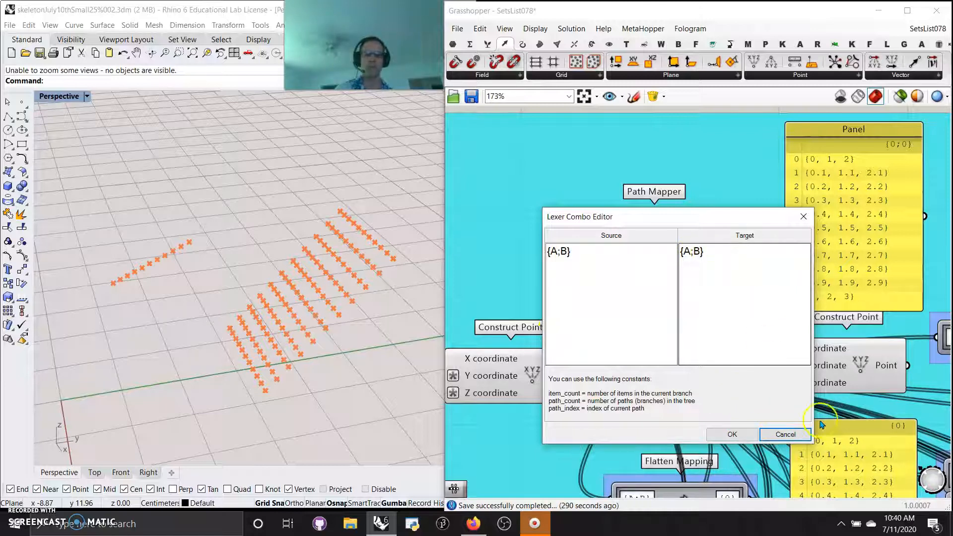
click(783, 434)
Compare the points from the Null Mapping's Construct Point with those of the source Construct Point in the viewport
right_drag(687, 393, 581, 373)
right_drag(663, 255, 721, 264)
scroll(676, 252, down, 3)
right_drag(501, 360, 538, 359)
right_drag(681, 267, 585, 292)
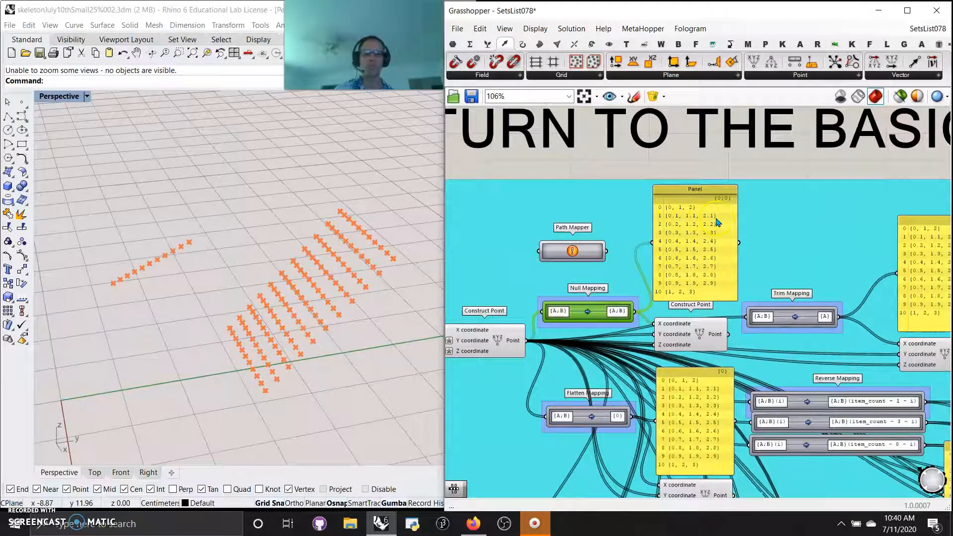
right_drag(605, 289, 612, 243)
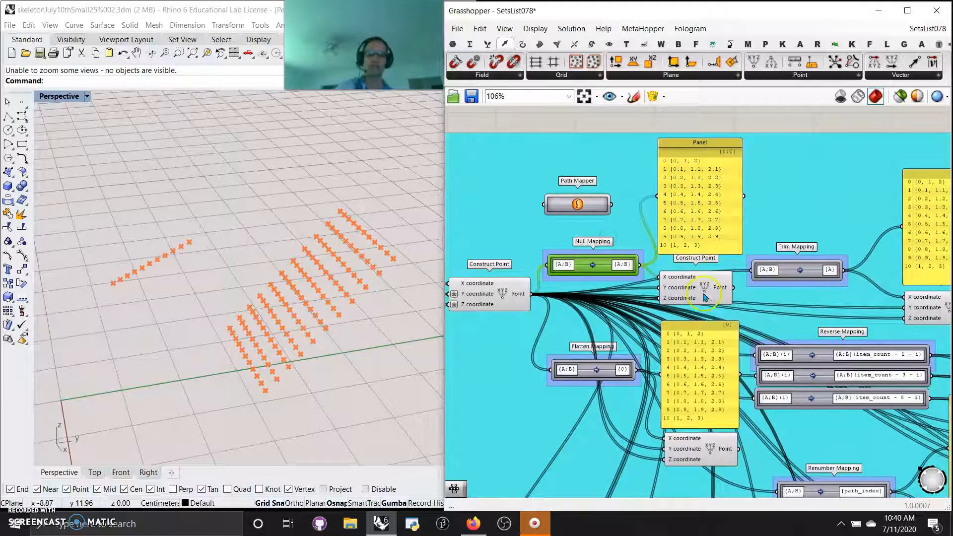
drag(697, 292, 700, 288)
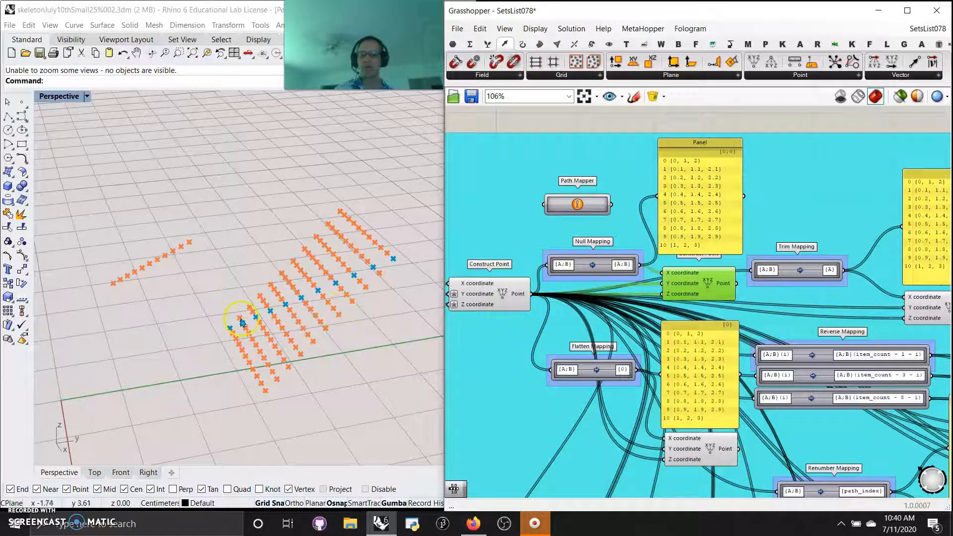
click(501, 294)
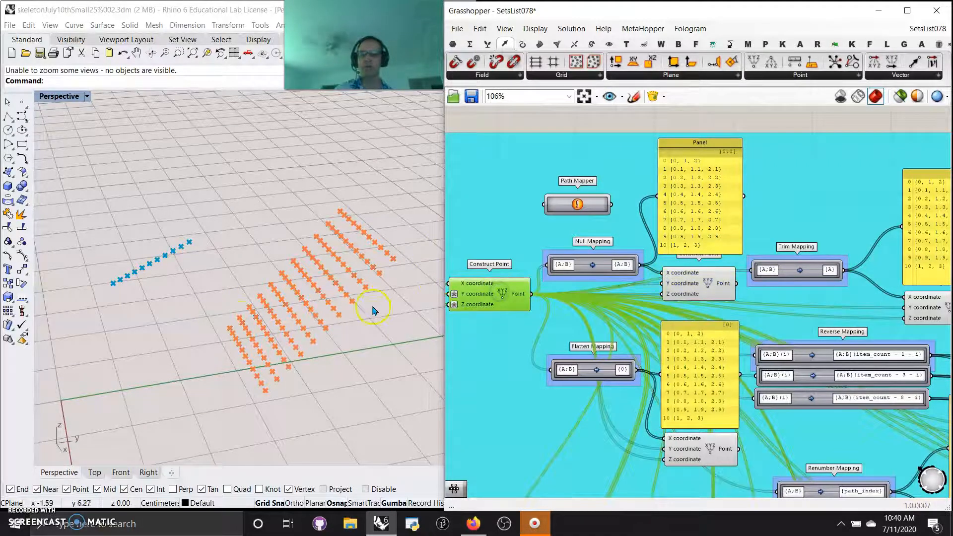
click(592, 265)
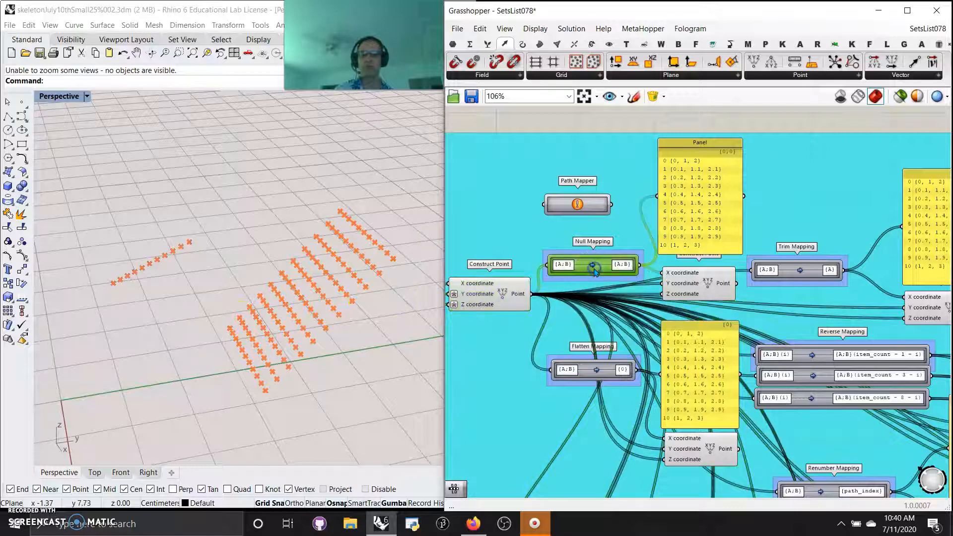
Highlight the points of the Null Mapping's Construct Point and check the Flatten Mapping's source and target masks, leaving them unchanged
click(697, 280)
right_drag(489, 358, 505, 277)
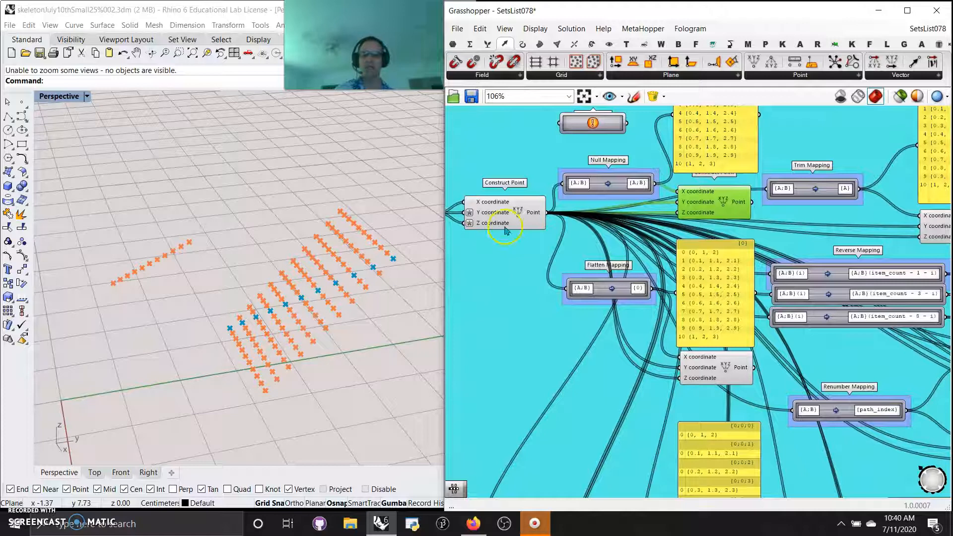
right_drag(594, 350, 566, 347)
scroll(584, 287, up, 3)
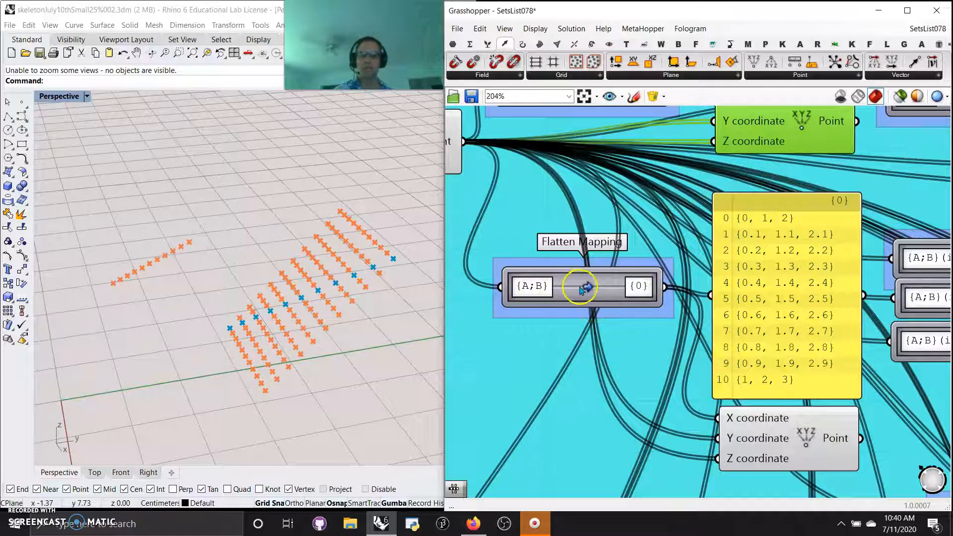
double_click(586, 289)
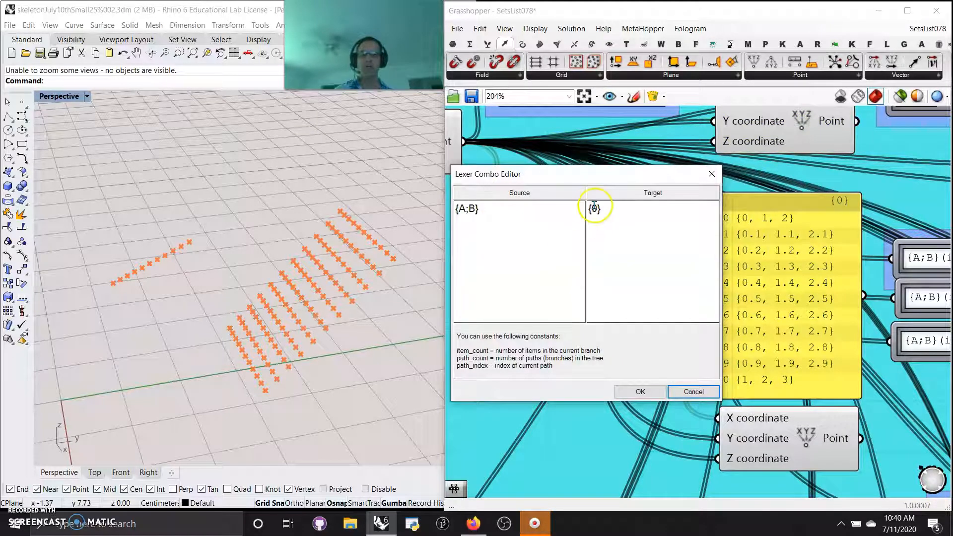
click(713, 175)
Highlight the Flatten Mapping's Construct Point and examine which points it produces in the viewport
right_drag(645, 373, 580, 333)
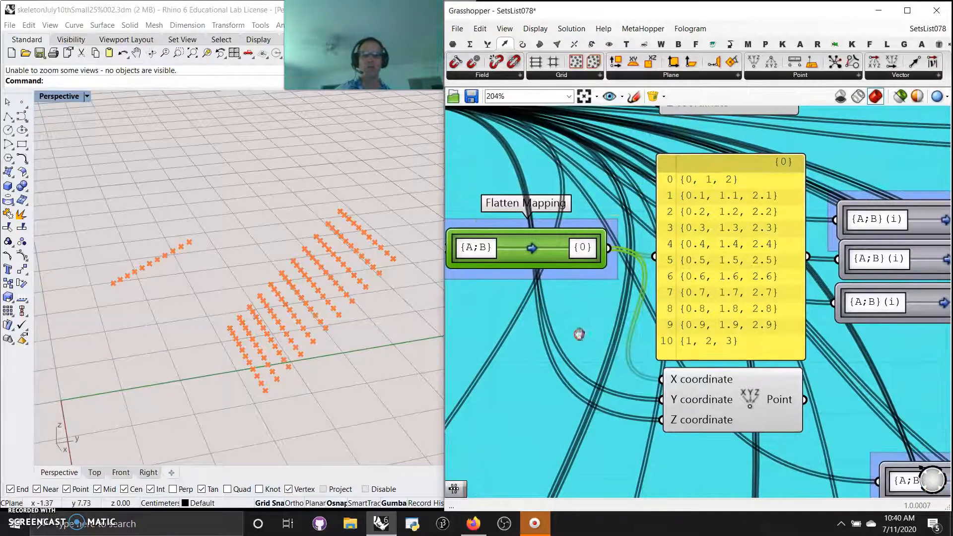
scroll(580, 333, down, 3)
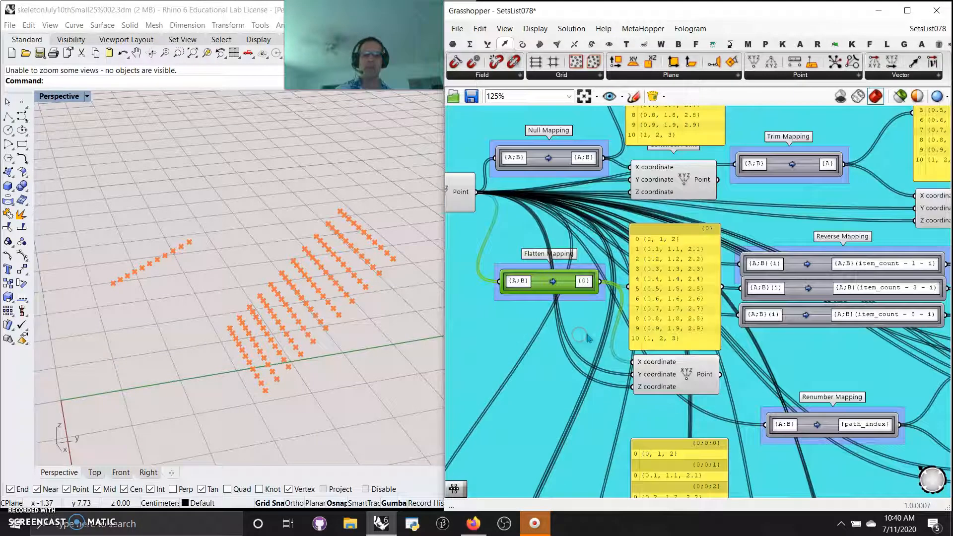
click(682, 377)
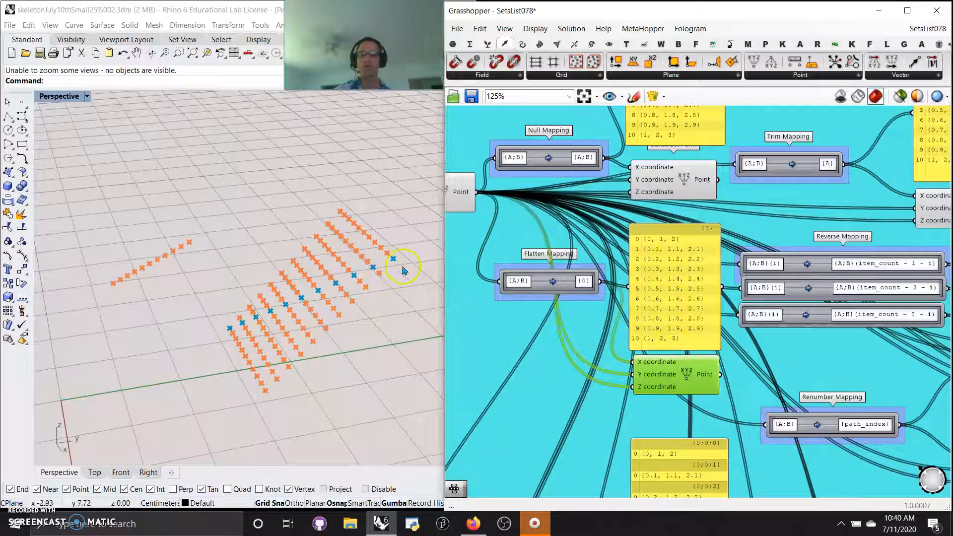
click(667, 181)
Inspect the Graft Mapping and highlight its Construct Point to examine the grafted points in the viewport
right_drag(549, 422, 549, 276)
scroll(556, 298, down, 2)
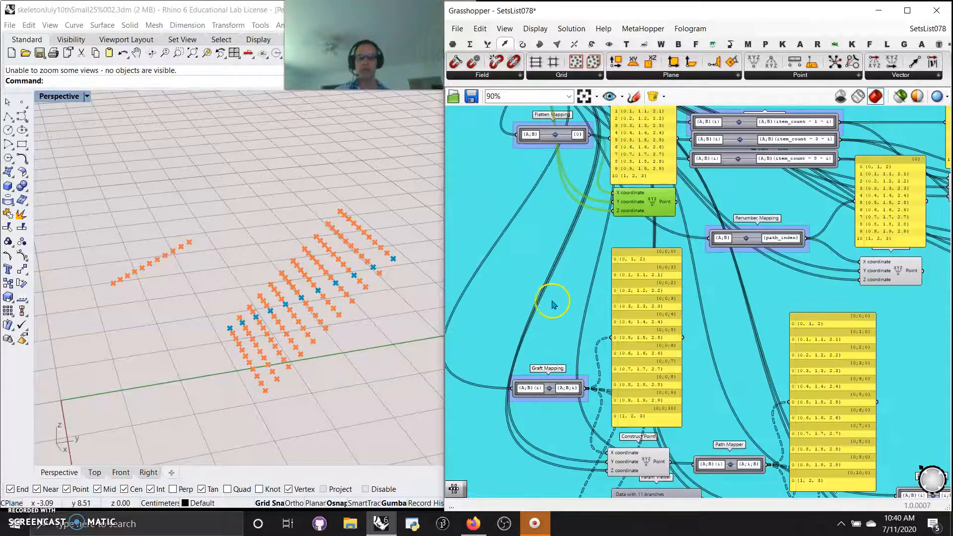
scroll(555, 298, up, 3)
right_drag(567, 289, 602, 208)
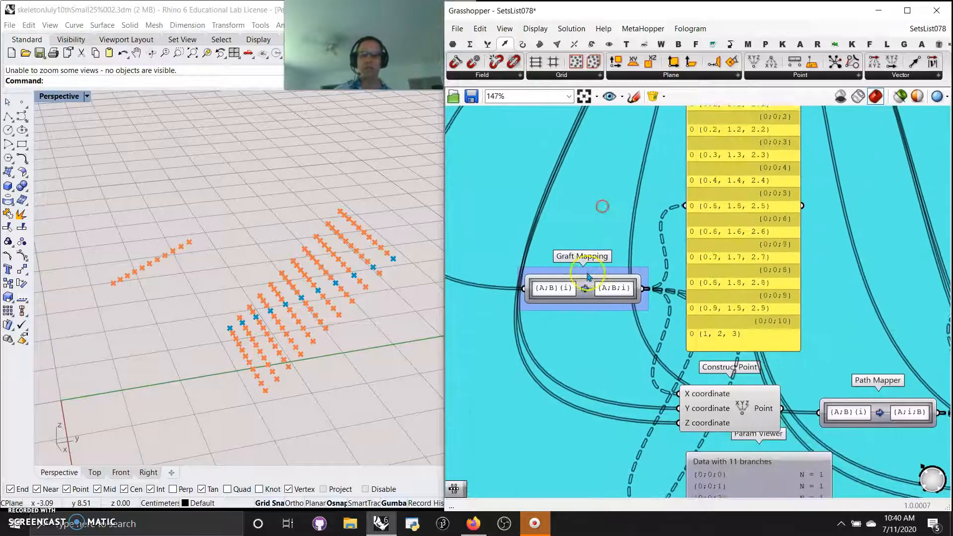
click(586, 290)
right_drag(606, 364, 570, 357)
click(690, 369)
scroll(575, 351, down, 2)
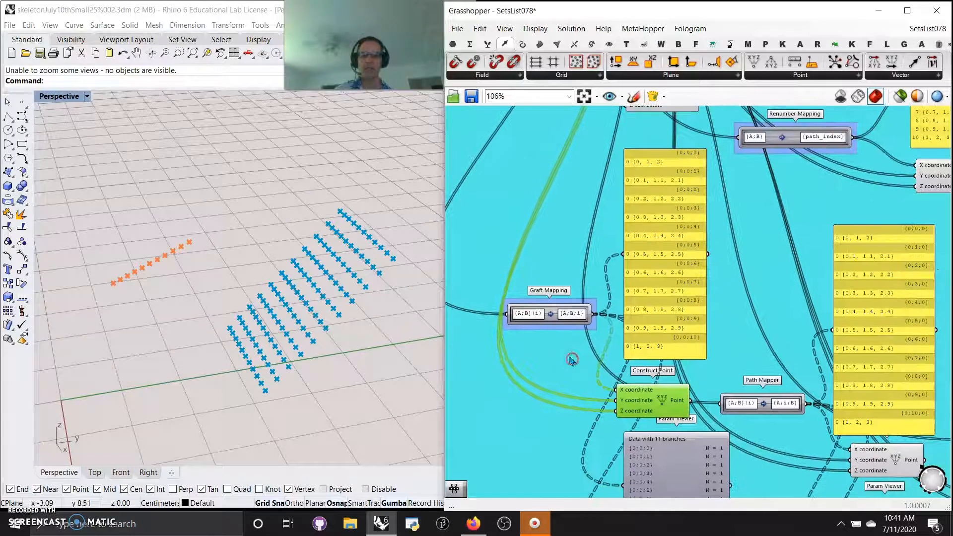
Check the source and target masks of the Graft Mapping in the Lexer Combo Editor and accept them unchanged
scroll(551, 318, up, 5)
double_click(550, 303)
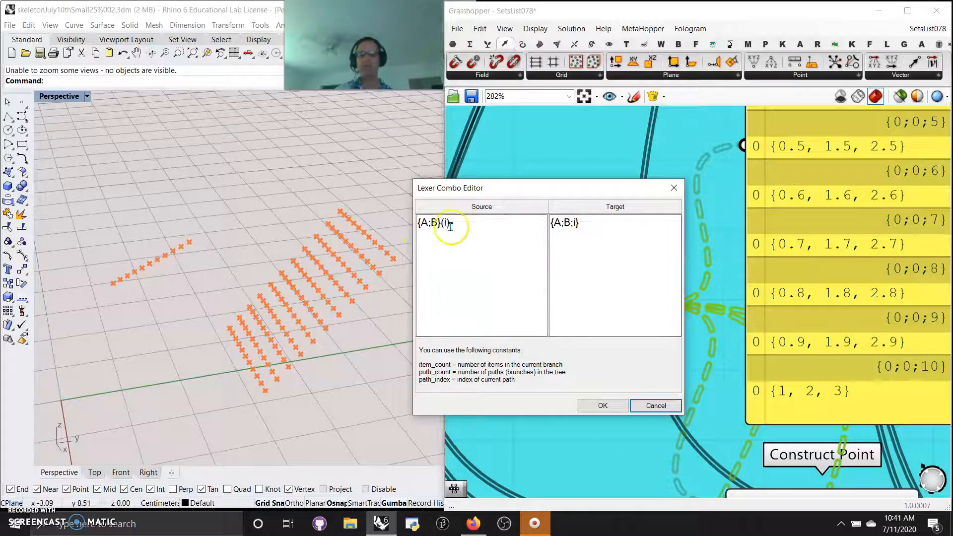
click(603, 406)
scroll(728, 315, down, 6)
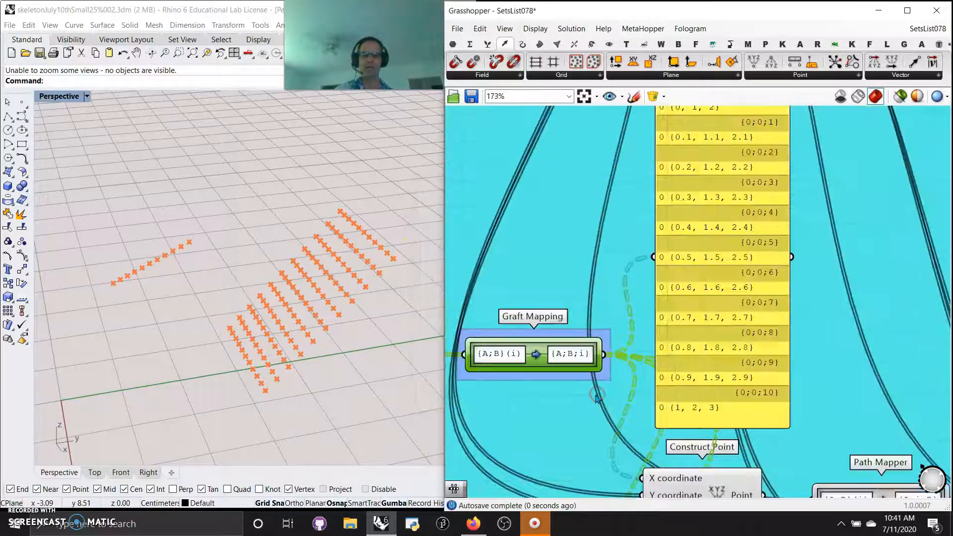
Check the source and target masks of the Trim Mapping in the Lexer Combo Editor and cancel without changes
right_drag(728, 315, 581, 112)
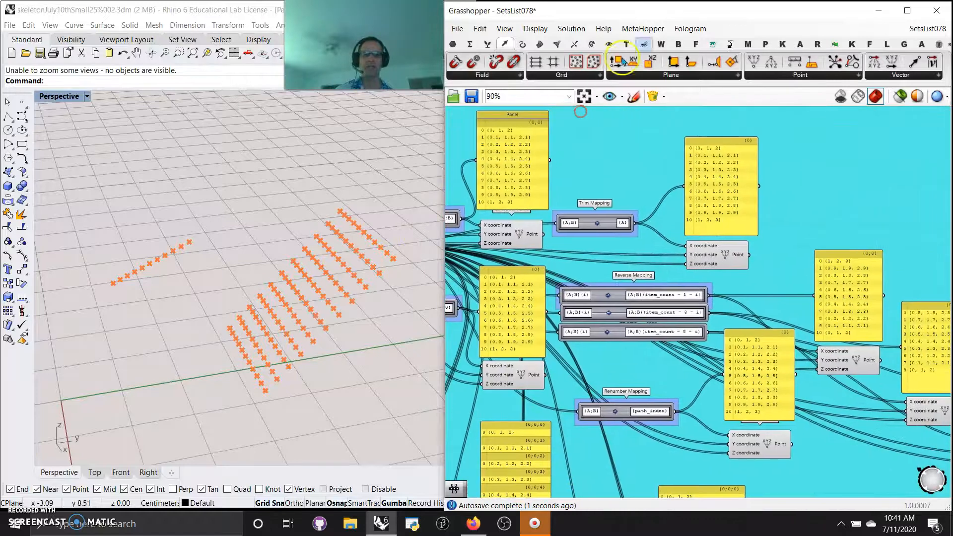
scroll(590, 227, up, 5)
right_click(600, 232)
click(681, 145)
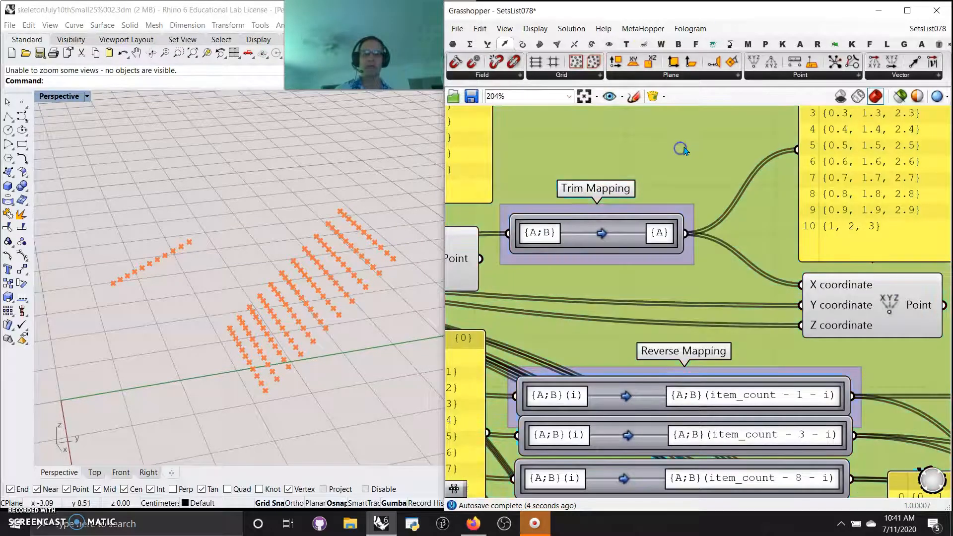
scroll(689, 148, down, 2)
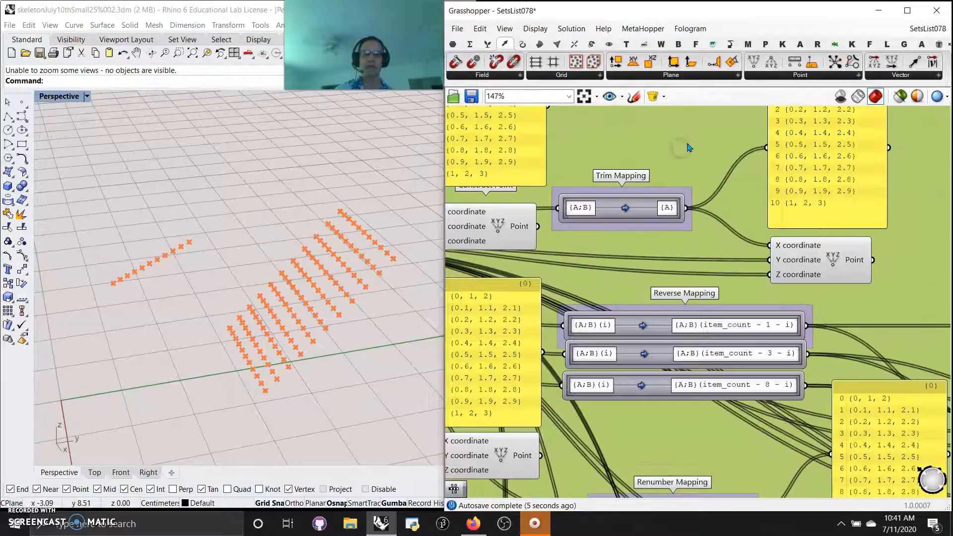
scroll(628, 215, up, 3)
double_click(626, 212)
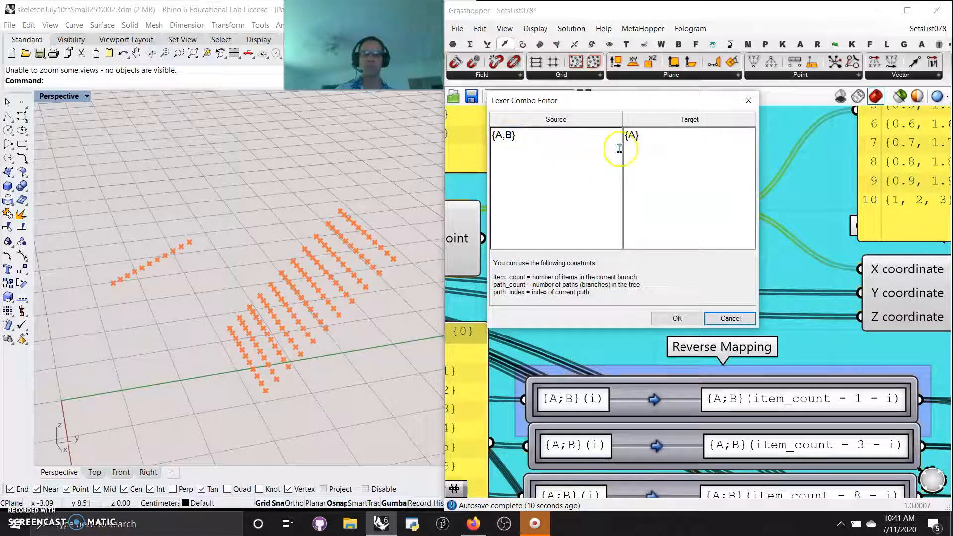
click(724, 320)
Compare the points of the Trim Mapping's Construct Point with those of the Null and Flatten Mappings in the viewport
right_drag(753, 259, 688, 293)
scroll(688, 189, down, 4)
click(760, 302)
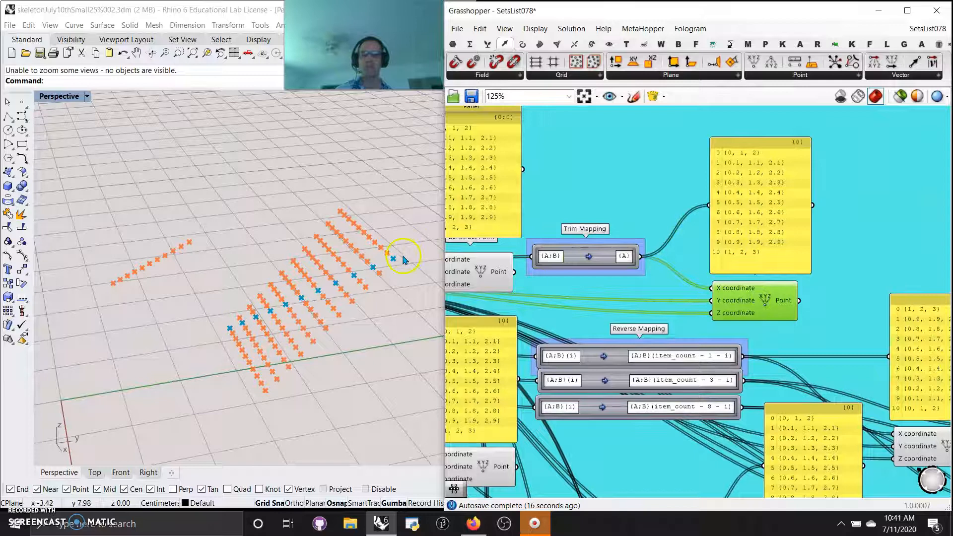
right_drag(576, 312, 817, 239)
click(718, 201)
right_drag(722, 194, 711, 288)
click(708, 489)
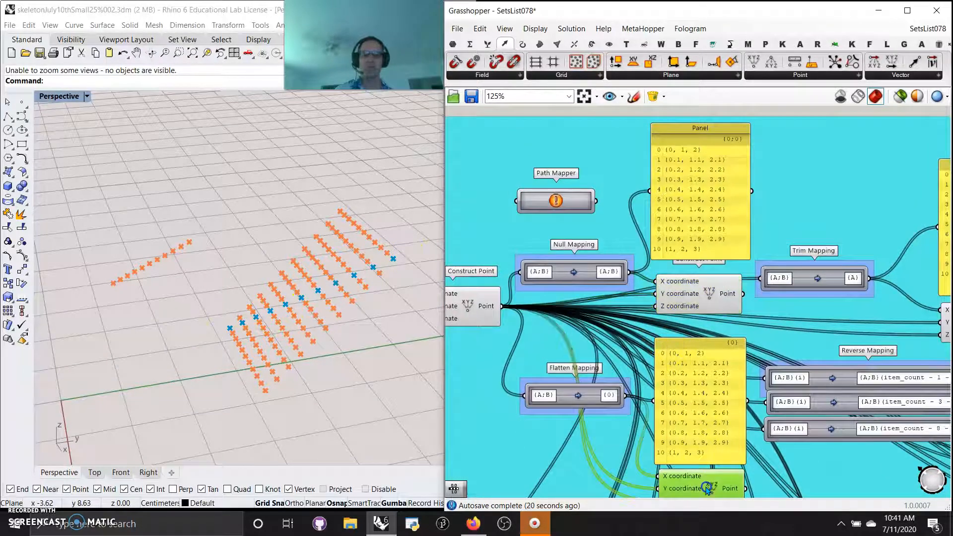
Move the Construct Point of the item_count - 1 - i Reverse Mapping slightly lower, away from its panel, and examine its points
right_drag(807, 339, 592, 273)
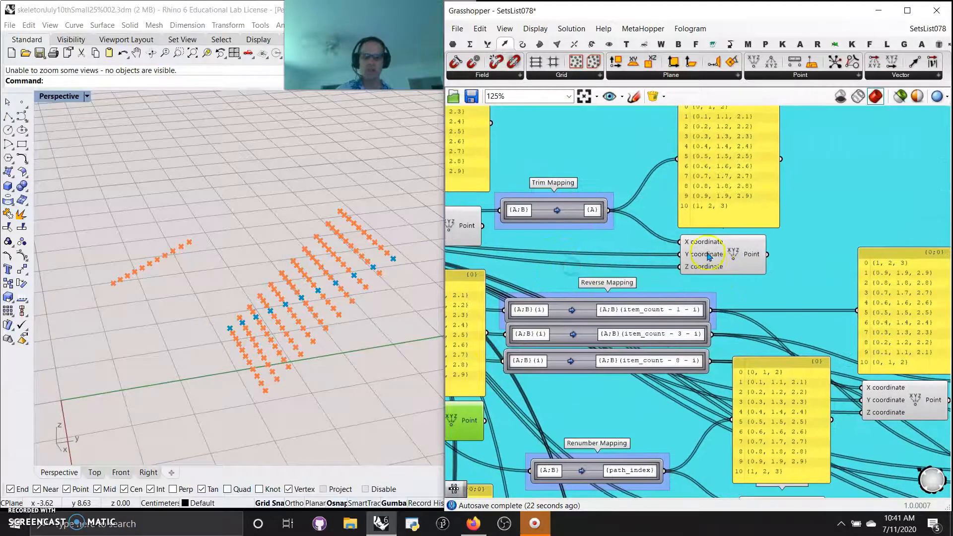
right_drag(793, 278, 788, 246)
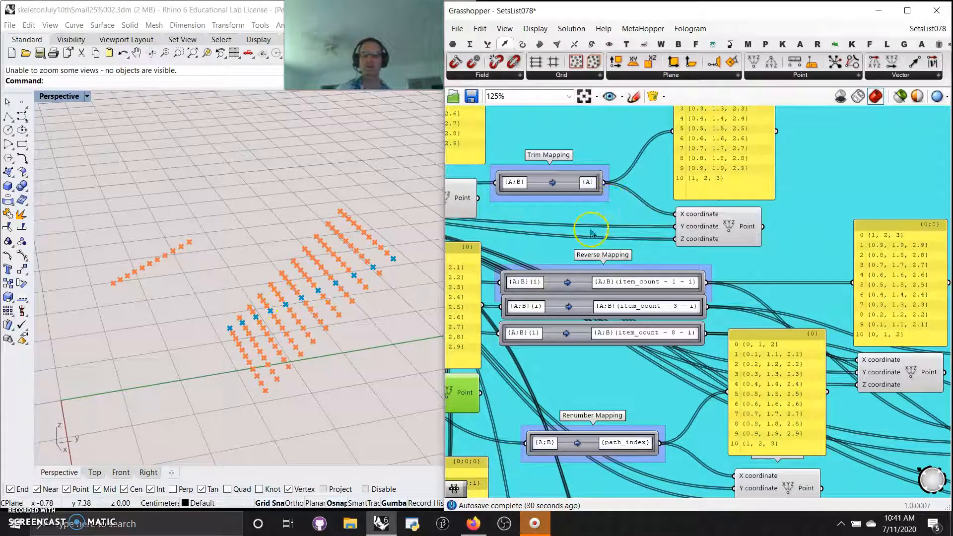
right_drag(596, 230, 621, 125)
right_drag(691, 305, 665, 326)
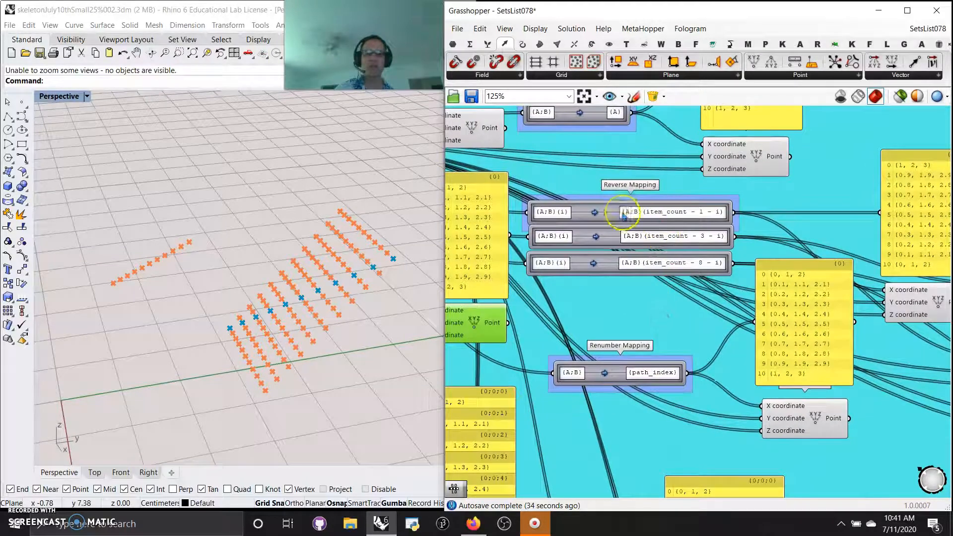
click(606, 209)
right_drag(671, 219, 564, 217)
click(825, 213)
drag(810, 307, 814, 319)
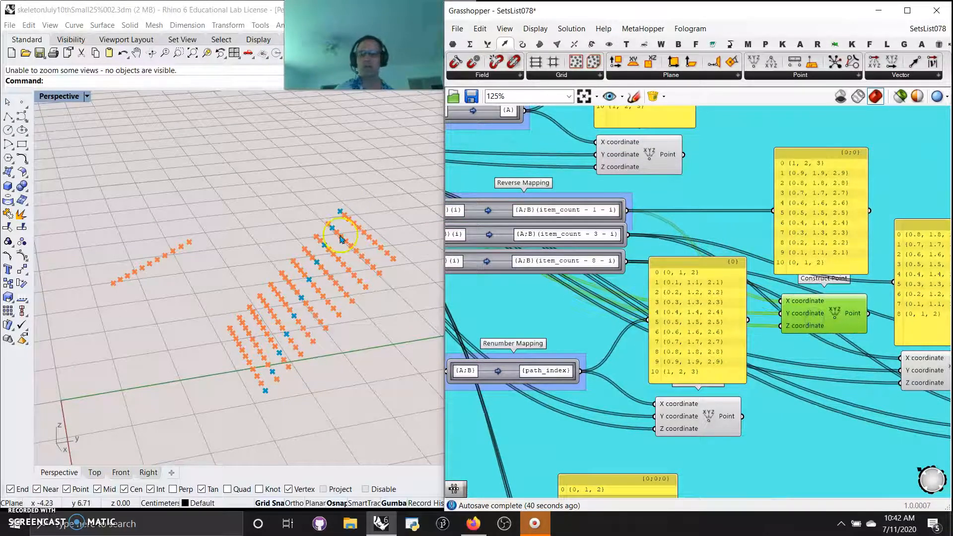
Highlight the Construct Point of the item_count - 3 - i Reverse Mapping and examine its points in the viewport
right_drag(539, 302, 577, 324)
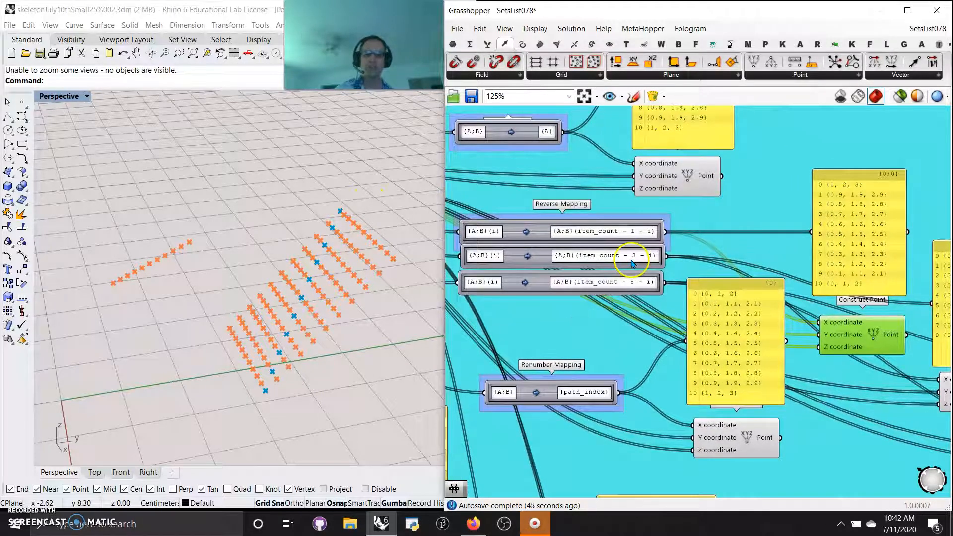
scroll(633, 264, up, 1)
right_drag(629, 345, 462, 260)
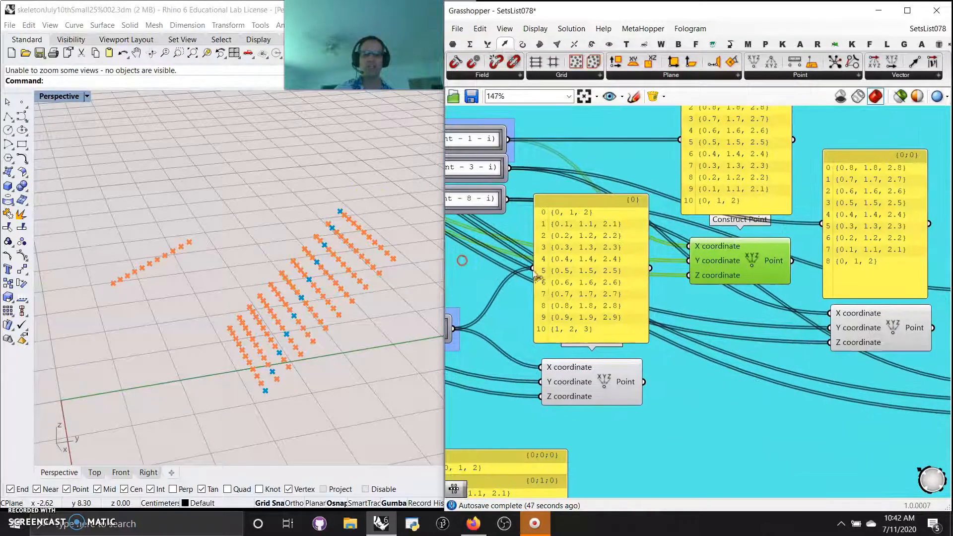
click(881, 328)
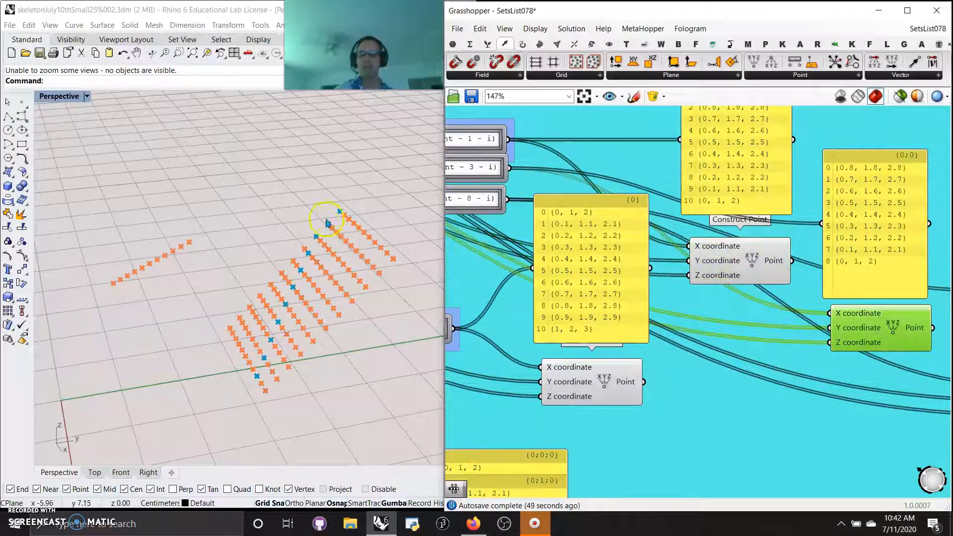
right_drag(309, 415, 248, 410)
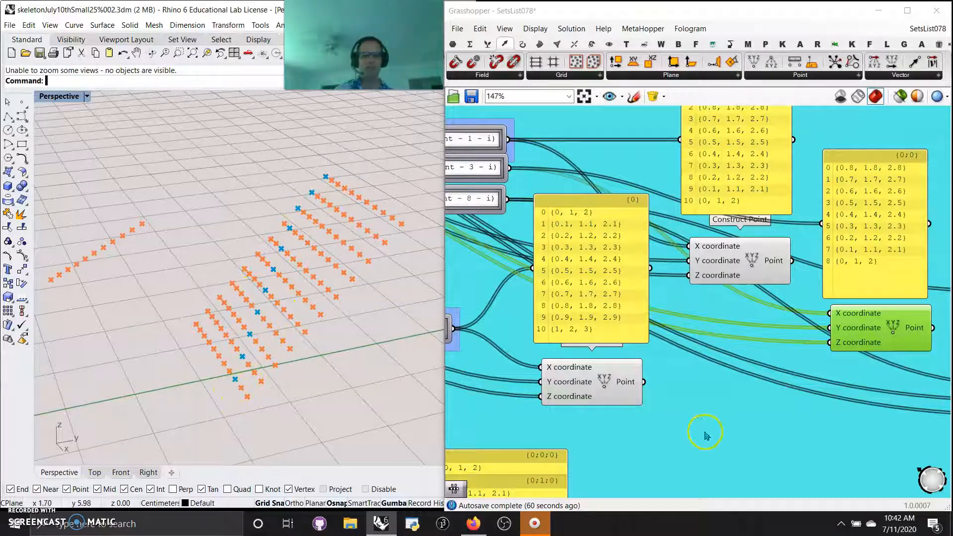
Highlight the Construct Point of the item_count - 8 - i Reverse Mapping and examine its points in the viewport
right_drag(761, 433, 570, 359)
click(870, 336)
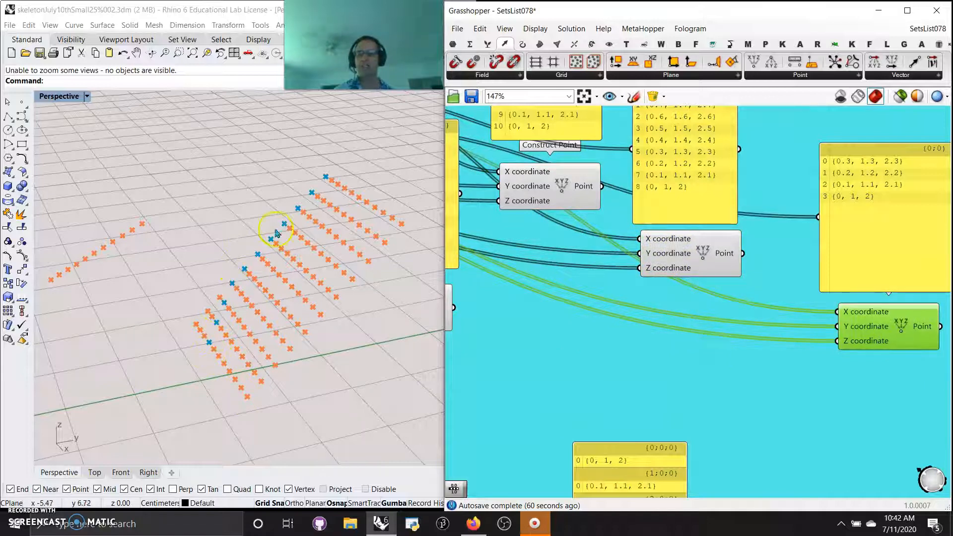
right_drag(573, 339, 655, 354)
scroll(642, 343, down, 3)
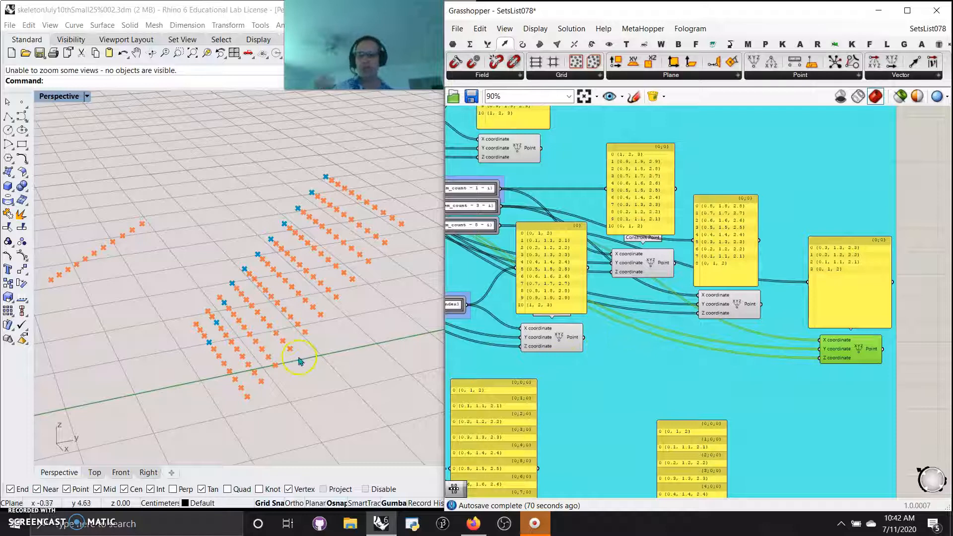
Examine the points of the Renumber Mapping's Construct Point and reposition that component just below its panel so its label is uncovered
right_drag(611, 383, 675, 378)
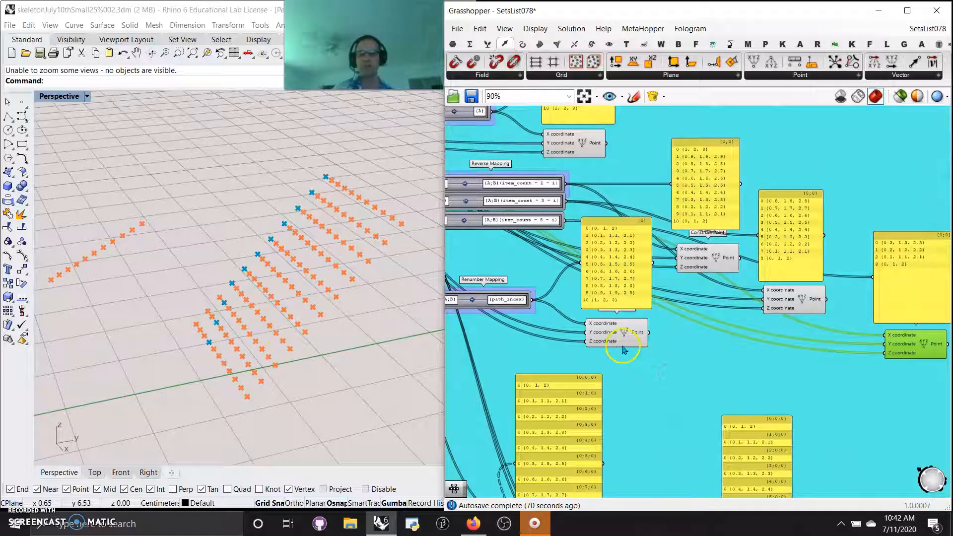
drag(617, 333, 617, 326)
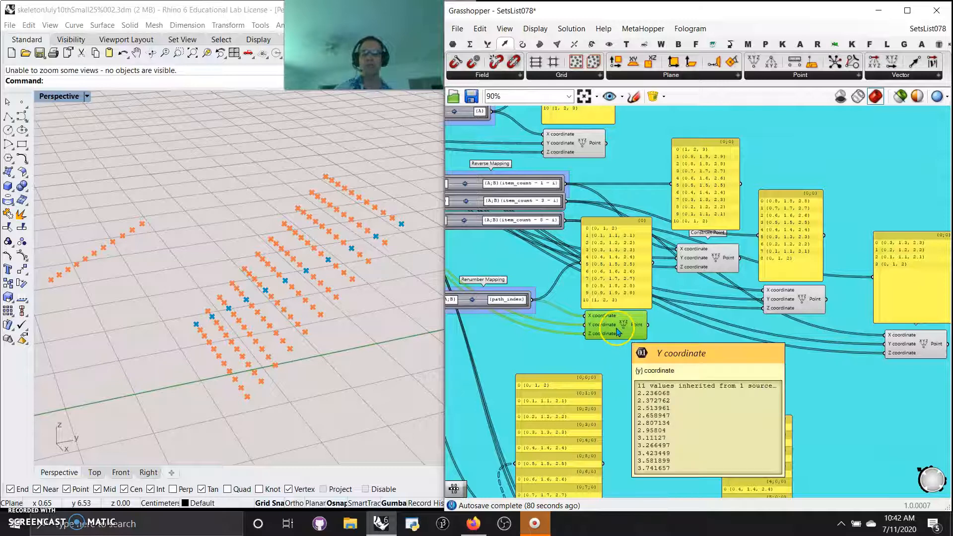
mouse_move(615, 330)
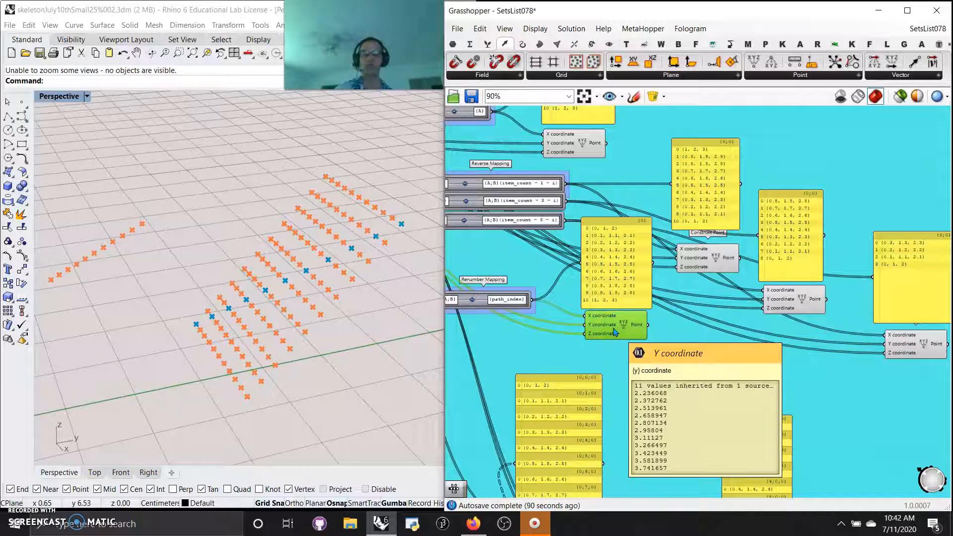
drag(615, 331, 620, 343)
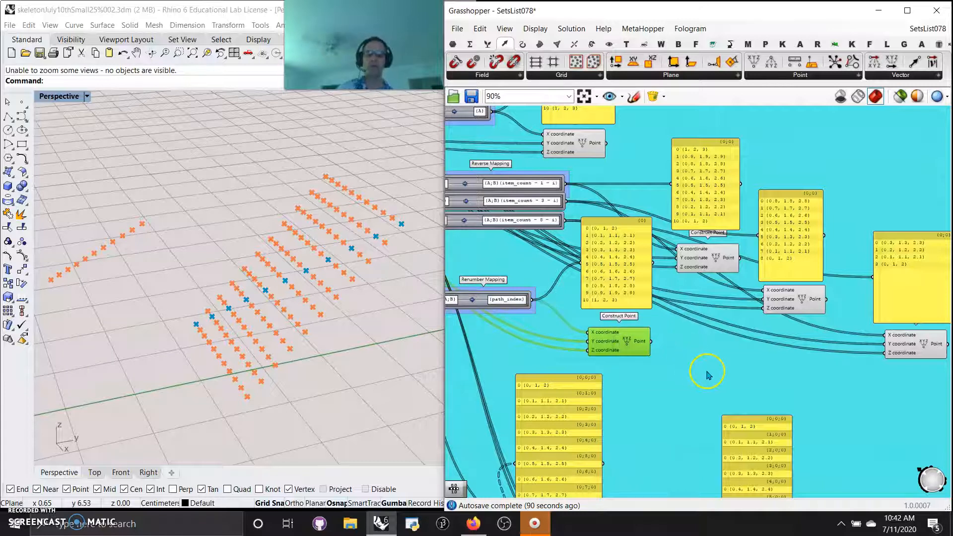
Compare the points of the item_count - 1 - i Reverse Mapping's Construct Point with those of the Renumber Mapping
right_drag(708, 376, 685, 319)
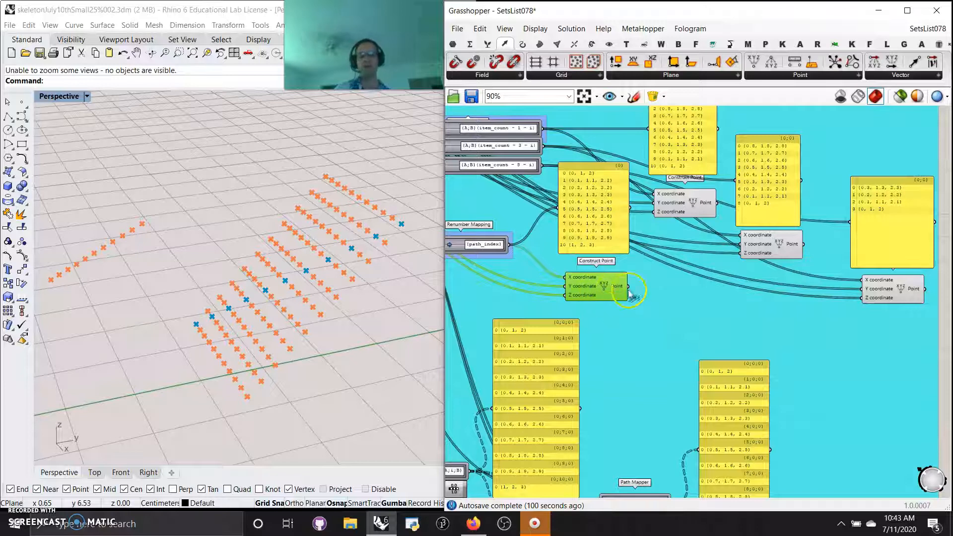
click(673, 211)
right_drag(663, 295, 716, 253)
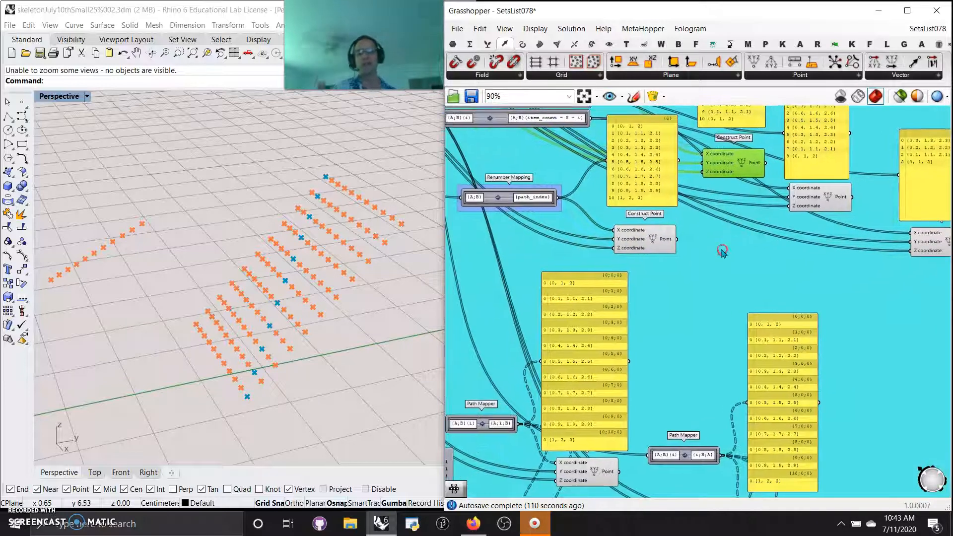
scroll(713, 254, down, 2)
scroll(582, 234, up, 6)
right_drag(577, 235, 667, 367)
scroll(660, 306, down, 2)
click(824, 321)
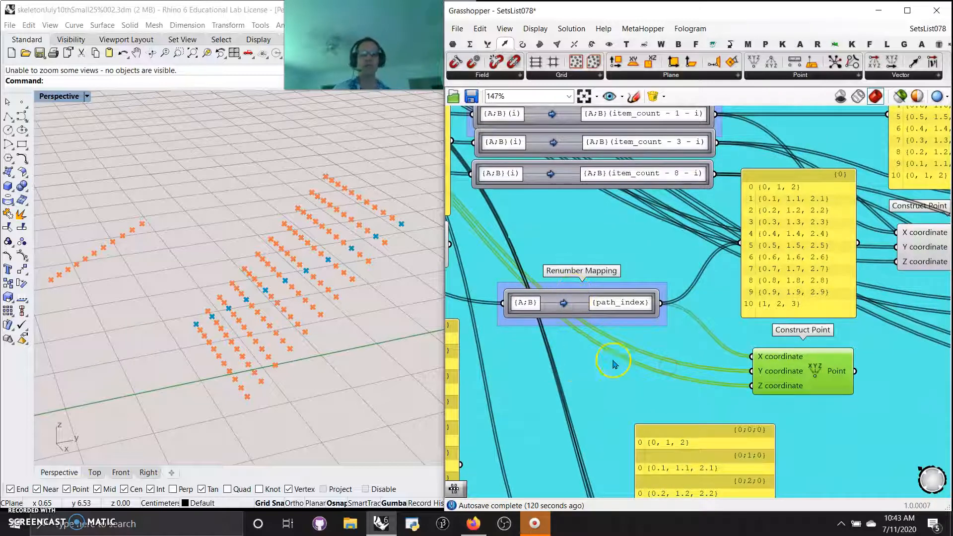
right_drag(911, 334, 679, 397)
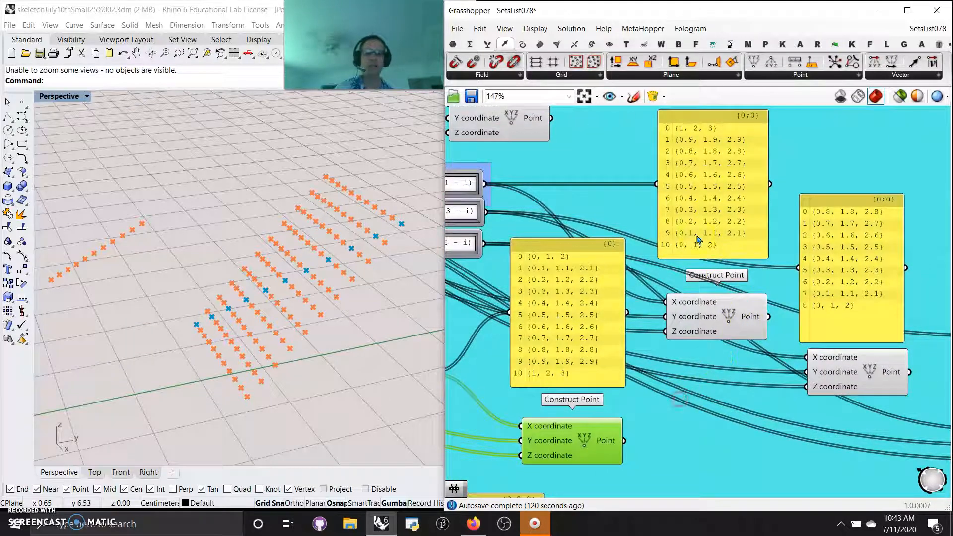
Highlight the Graft Mapping and then its Construct Point, and examine its points in the viewport and its branch list
right_drag(737, 420, 898, 185)
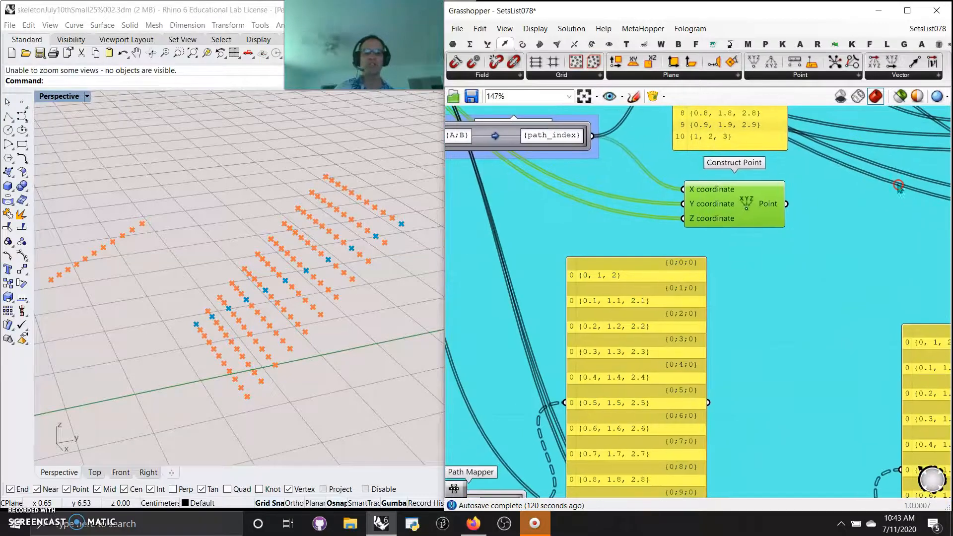
scroll(541, 370, down, 3)
right_drag(509, 391, 695, 120)
right_drag(556, 214, 549, 273)
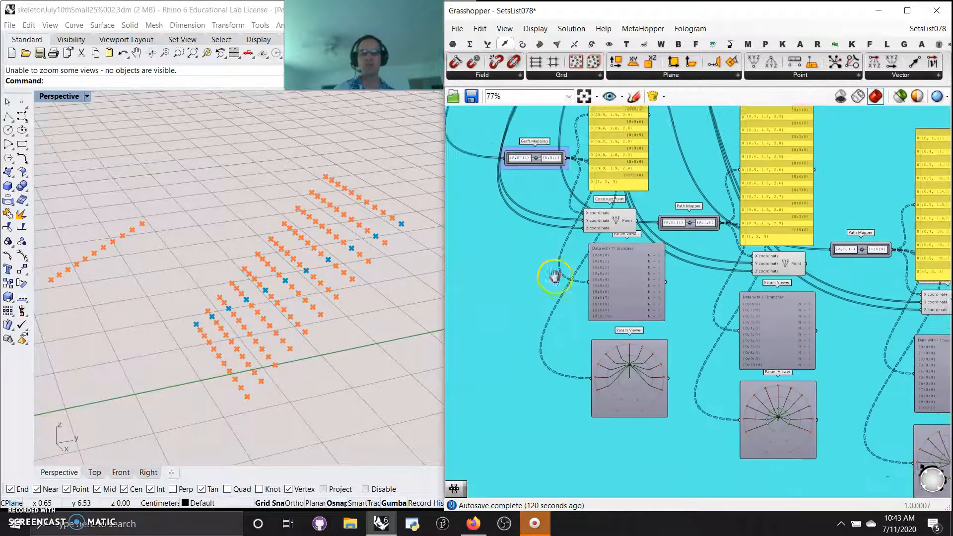
click(538, 175)
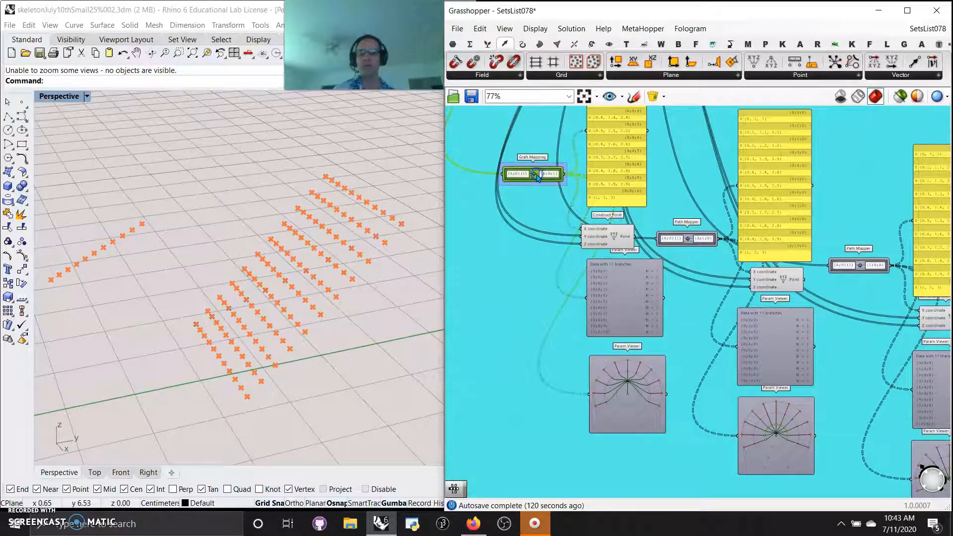
click(625, 233)
right_drag(553, 310, 490, 347)
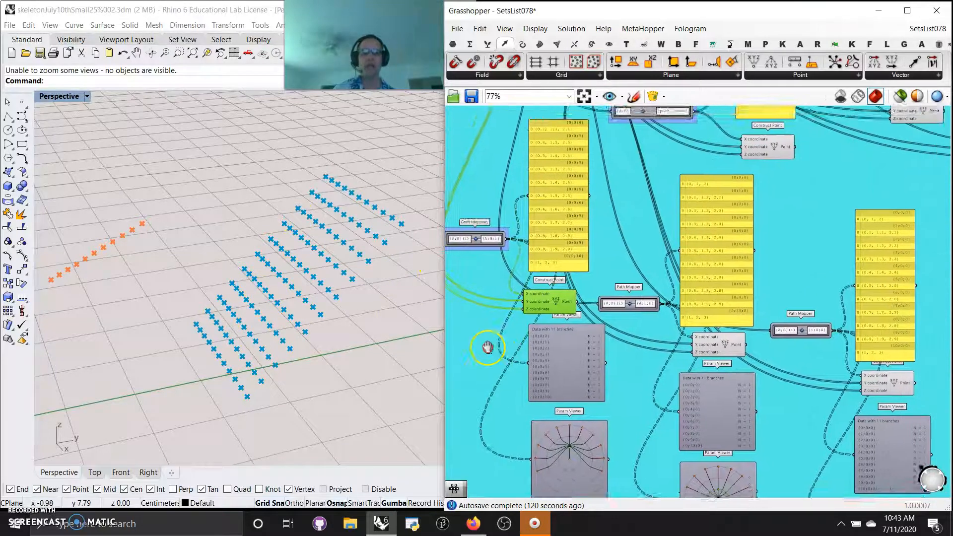
scroll(615, 331, up, 3)
right_drag(610, 328, 806, 310)
scroll(560, 179, up, 2)
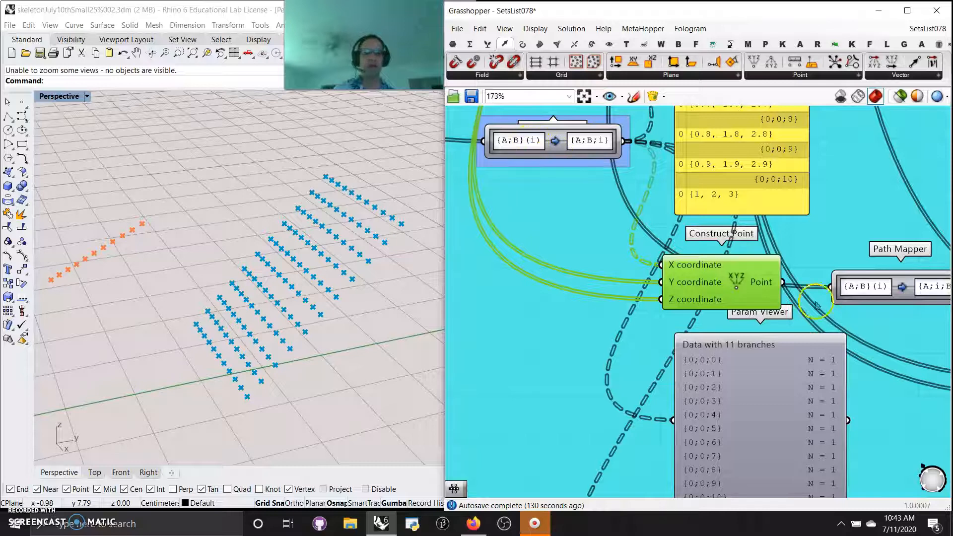
right_drag(901, 297, 792, 254)
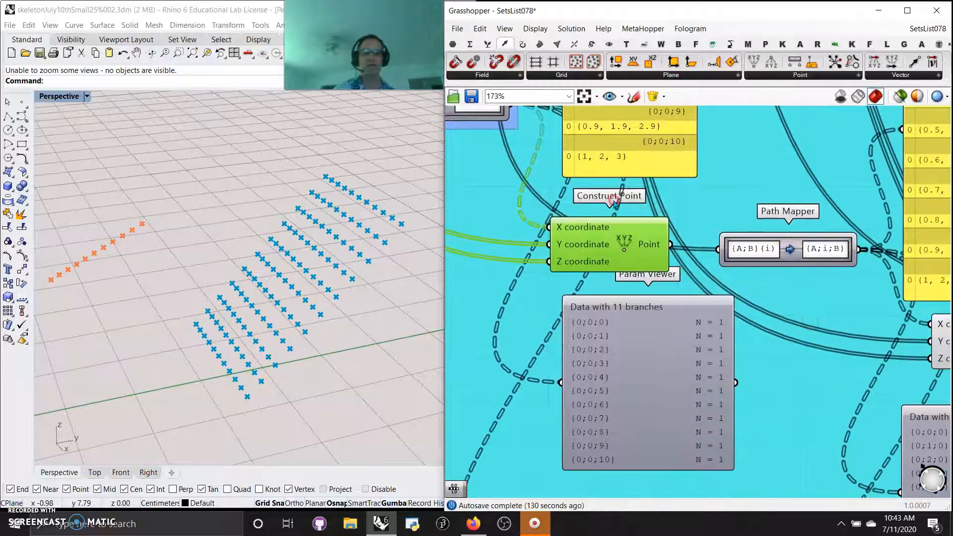
Open the Graft Mapping's Lexer Combo Editor, move it clear of the canvas, review its source and target expressions, and close it without changes
right_drag(613, 199, 751, 256)
double_click(560, 162)
click(529, 104)
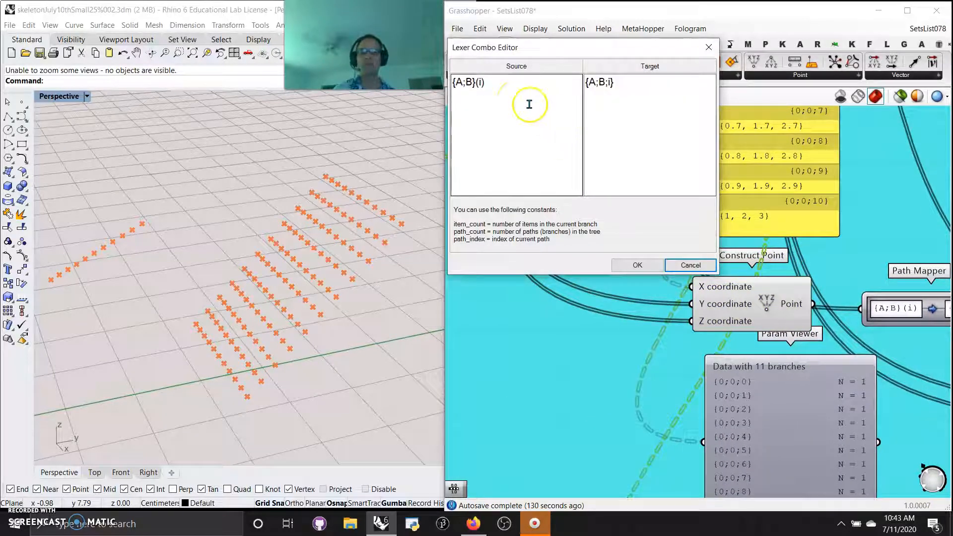
drag(616, 44, 188, 113)
click(907, 311)
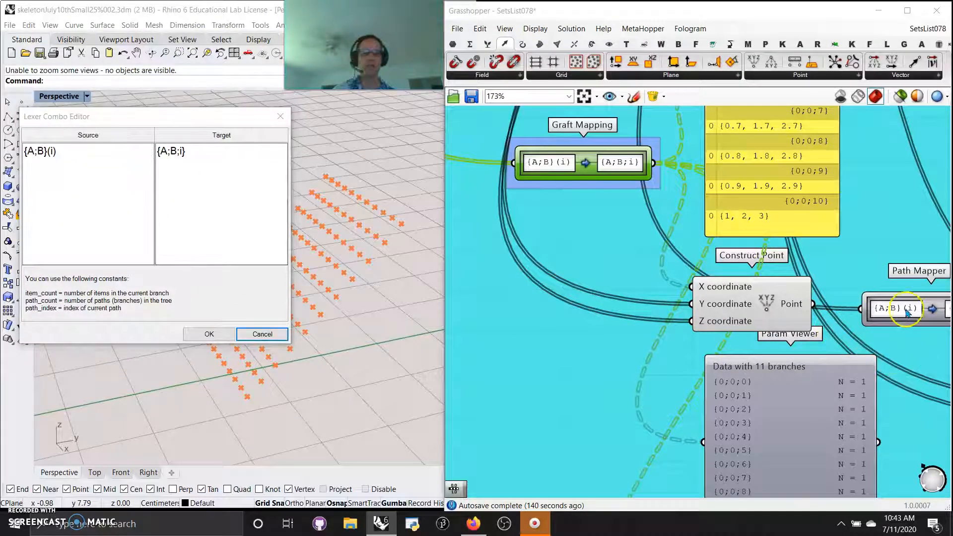
click(280, 117)
Review the {A;i;B} Path Mapper's expressions in the Lexer Combo Editor, cancel, and compare the mapping with the Graft Mapping's branch list
double_click(929, 309)
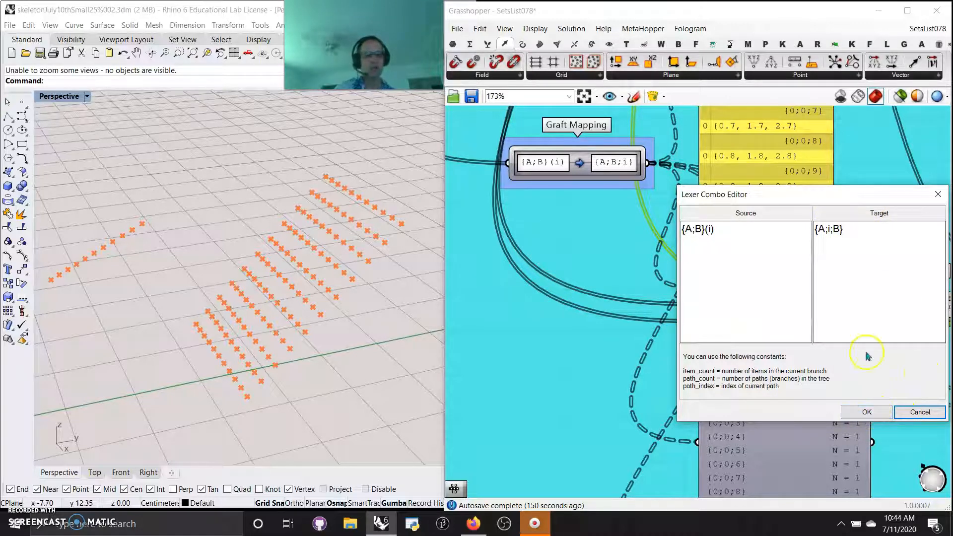
drag(883, 193, 657, 196)
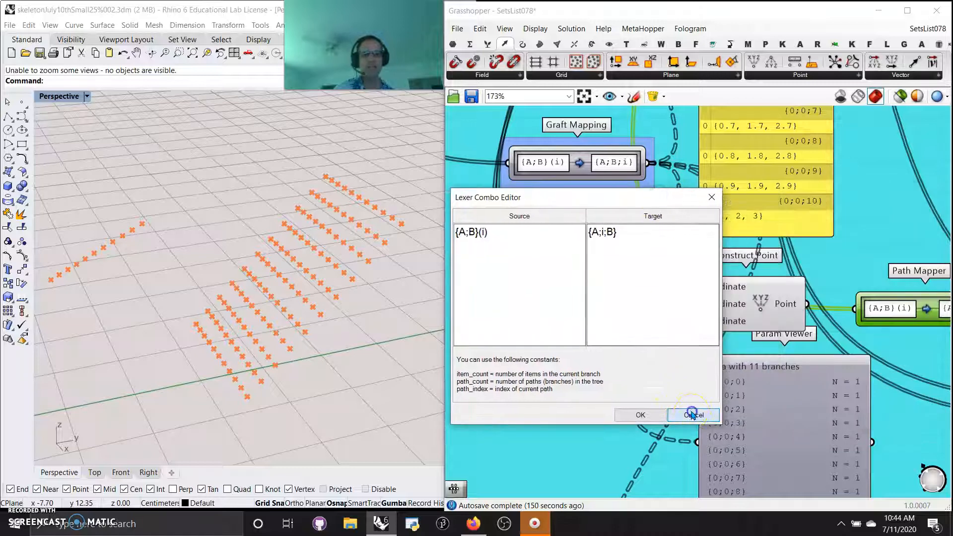
click(691, 413)
right_drag(919, 389, 643, 316)
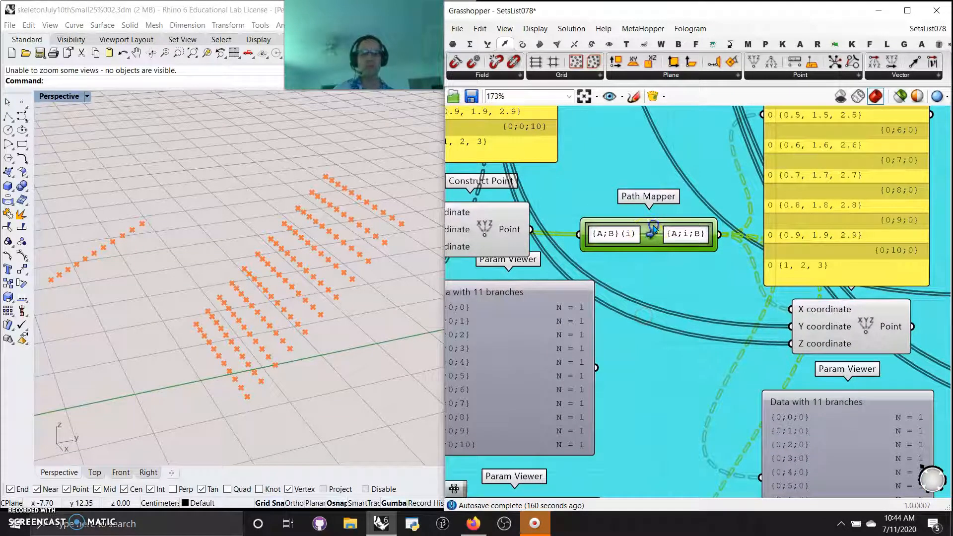
right_drag(639, 358, 687, 322)
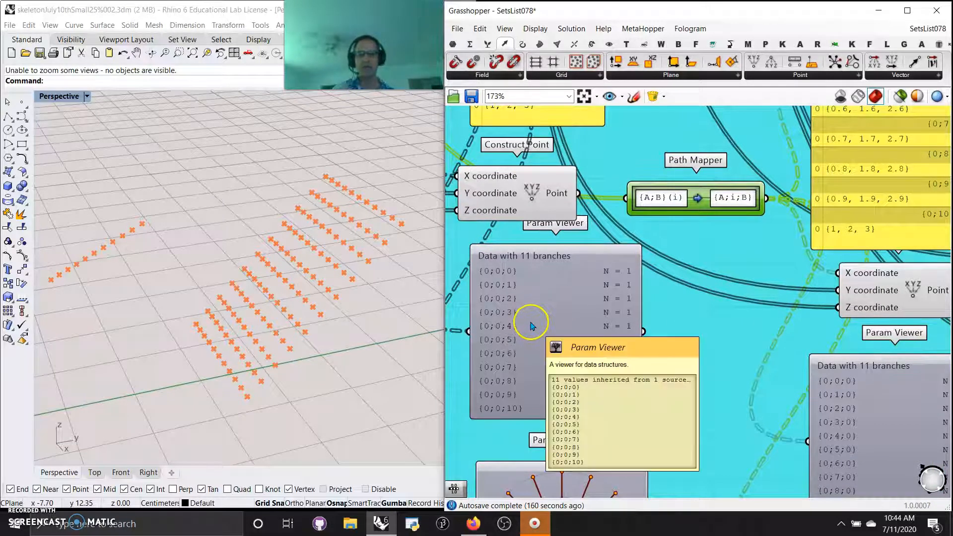
Highlight the {i;B;A} Path Mapper and examine the branch paths in the panel of the {A;i;B} mapping
scroll(520, 332, down, 1)
right_drag(665, 353, 642, 364)
click(810, 311)
right_drag(700, 352, 528, 331)
click(803, 263)
right_drag(798, 308, 790, 428)
scroll(732, 265, down, 4)
scroll(643, 324, up, 3)
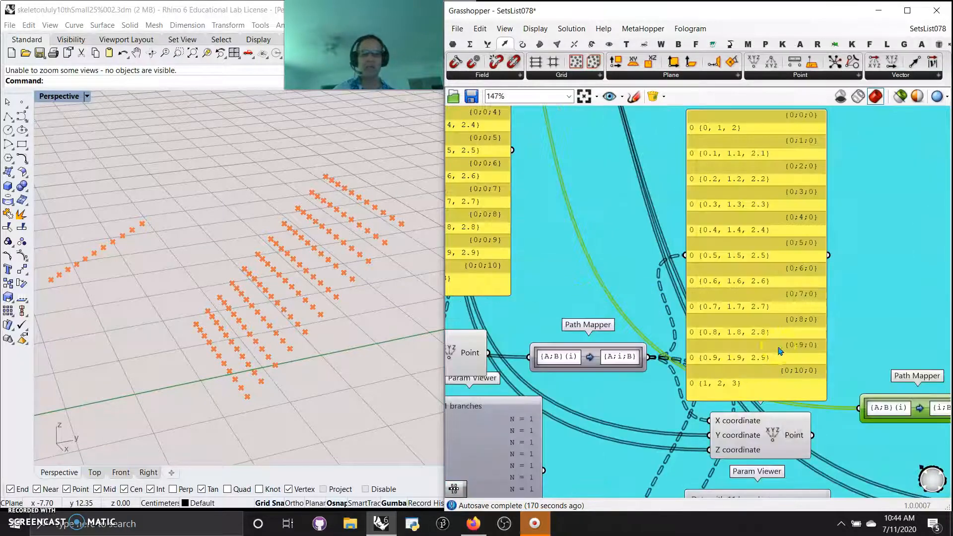
Arrange the three tree-graph Param Viewers side by side in one row and compare their branching
right_drag(648, 465, 747, 243)
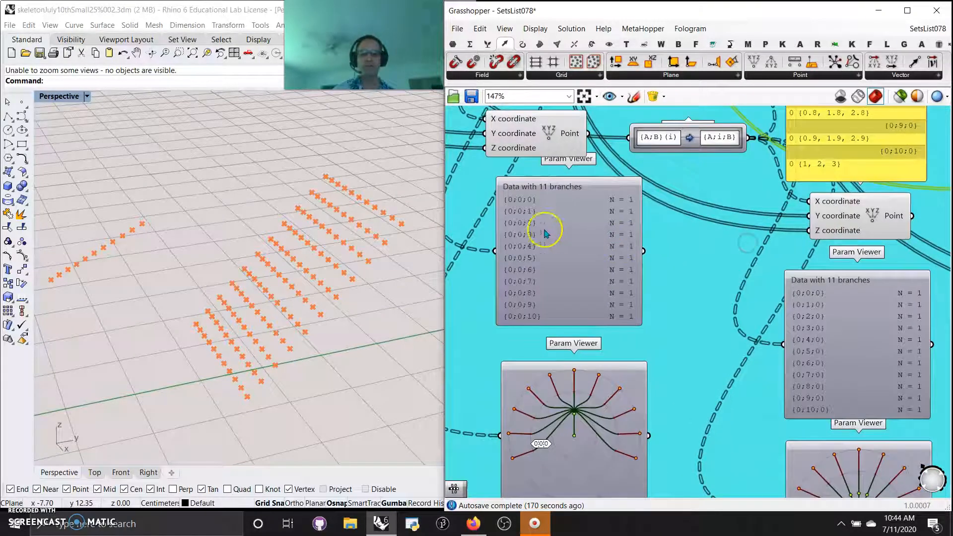
right_drag(724, 356, 716, 211)
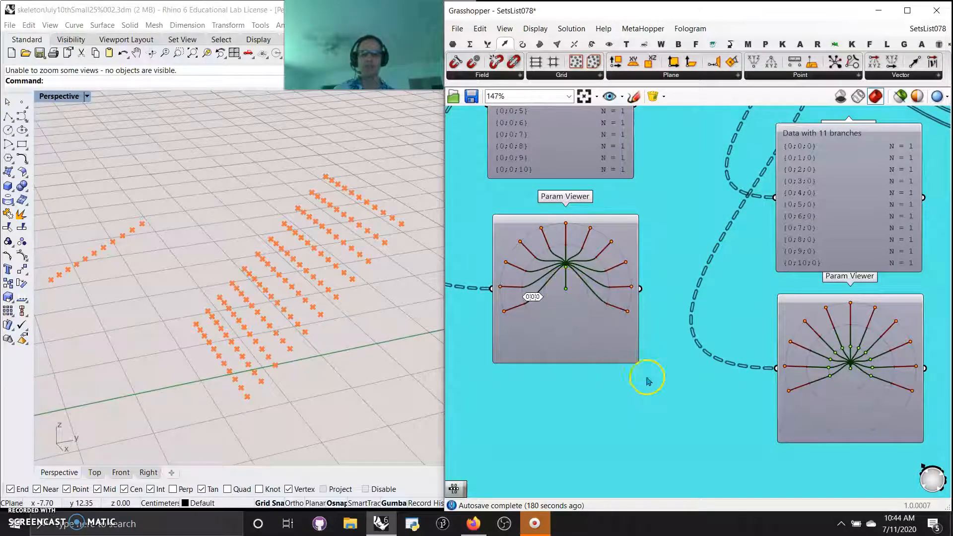
scroll(646, 379, down, 3)
right_drag(659, 395, 633, 382)
drag(549, 319, 616, 359)
drag(907, 412, 800, 354)
scroll(649, 362, up, 3)
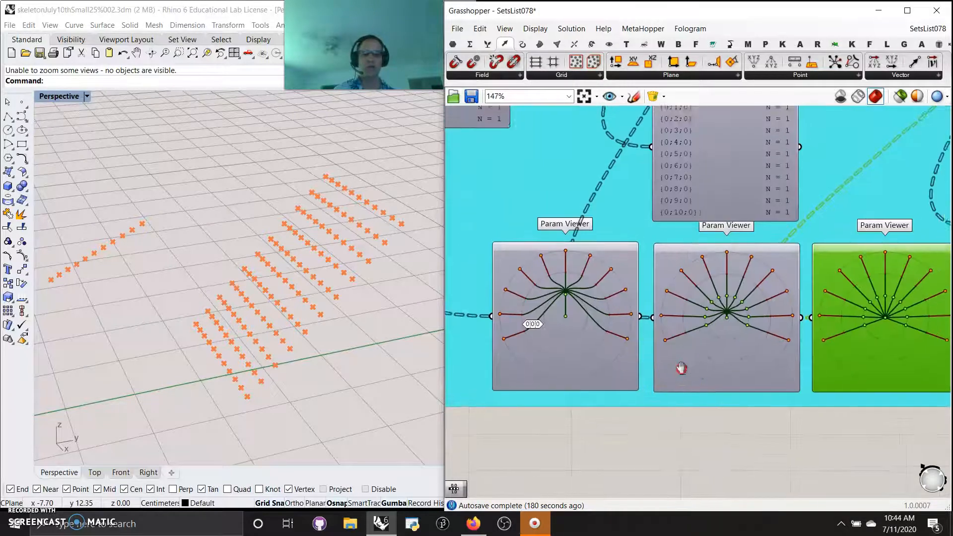
right_drag(680, 365, 641, 372)
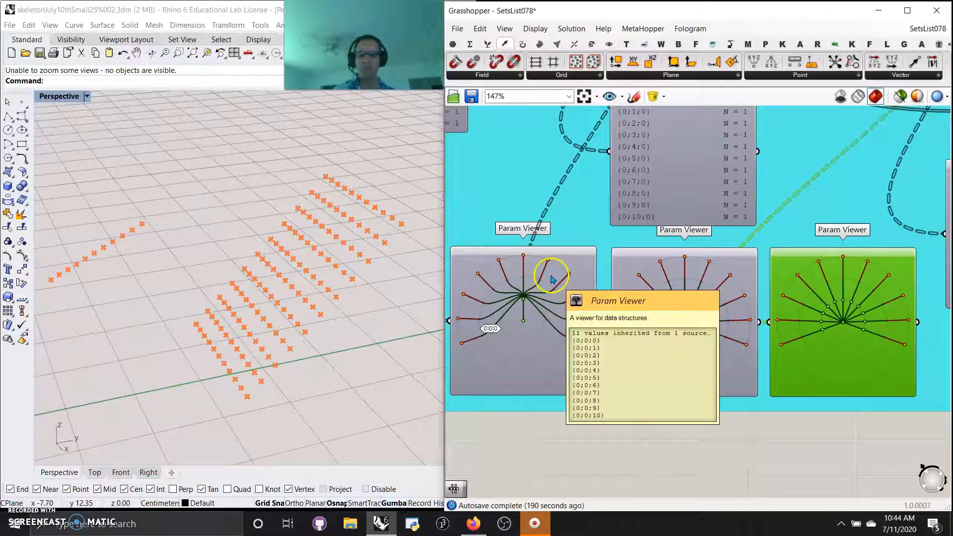
Line up the three branch-list Param Viewers in one row directly above their matching tree graphs
scroll(531, 305, down, 3)
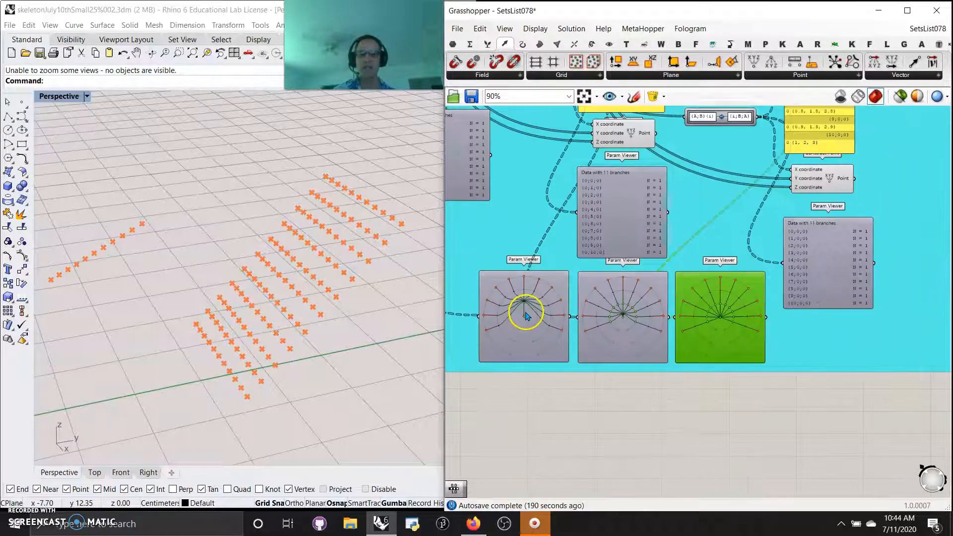
right_drag(491, 268, 547, 299)
drag(522, 238, 595, 288)
scroll(587, 286, up, 3)
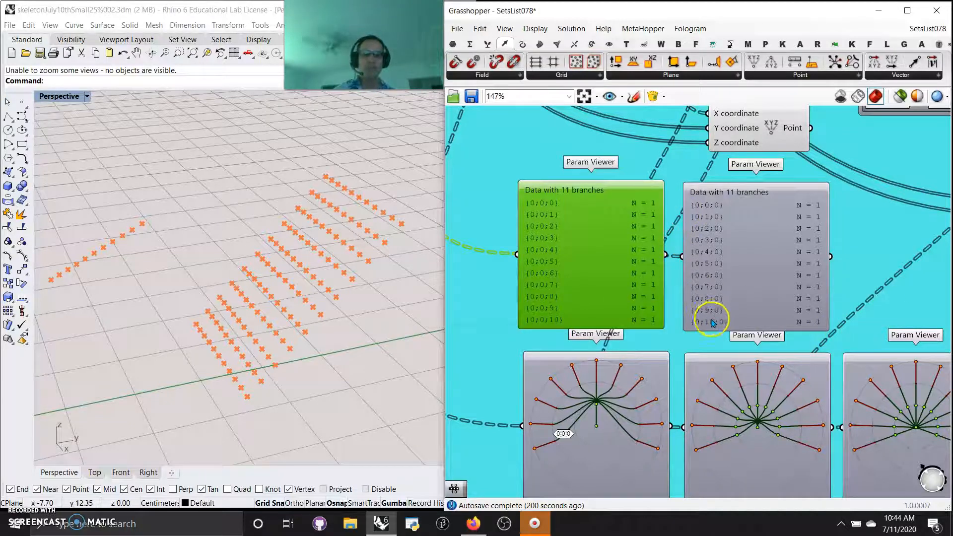
right_drag(902, 329, 768, 322)
drag(926, 344, 749, 271)
right_drag(528, 318, 689, 308)
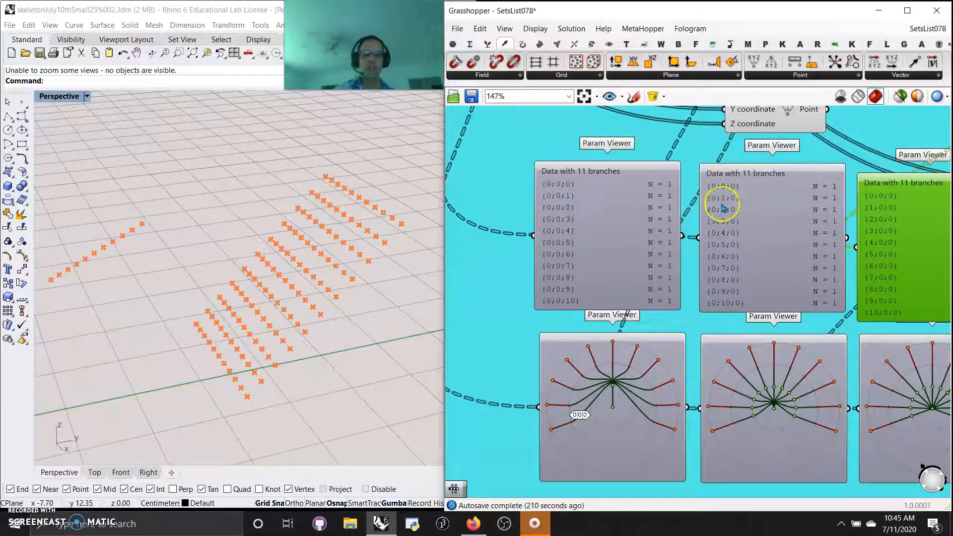
Compare the branch lists and tree graphs of the three mappings with the {i;B;A} Path Mapper's expression
right_drag(812, 317, 690, 310)
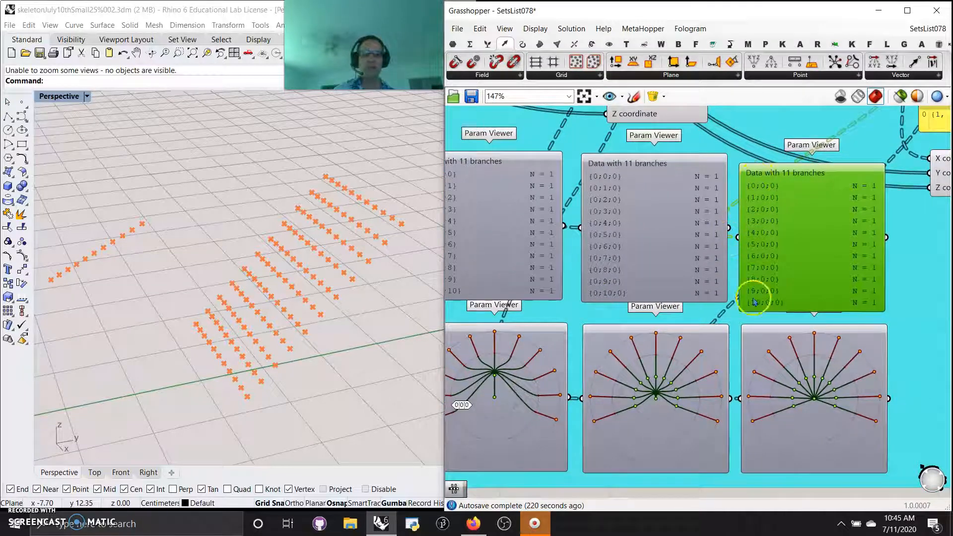
right_drag(624, 460, 672, 419)
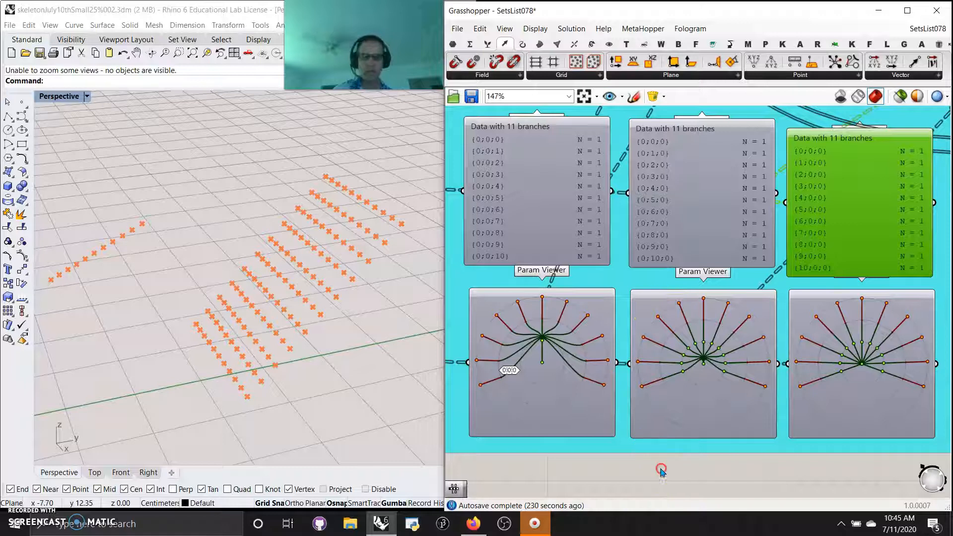
right_drag(660, 469, 659, 128)
scroll(711, 224, down, 4)
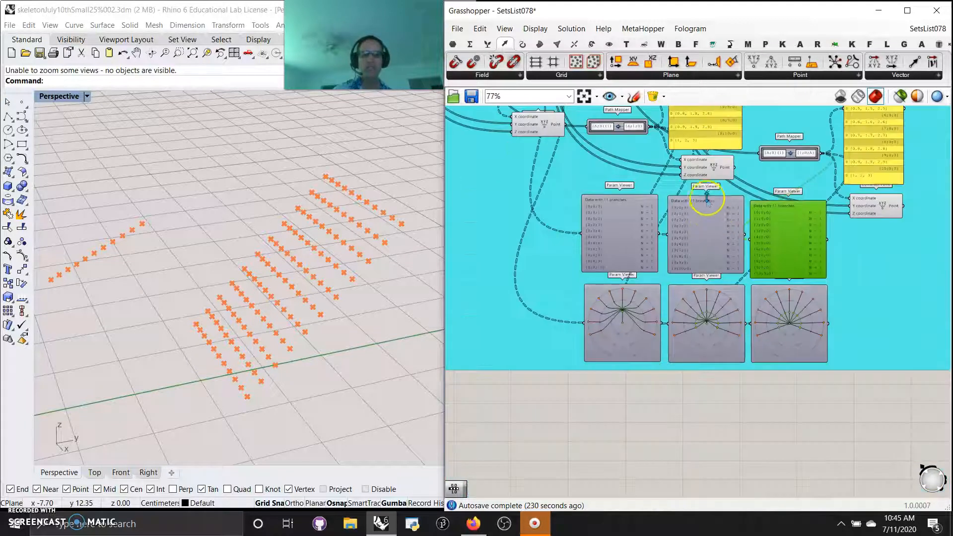
scroll(782, 178, up, 3)
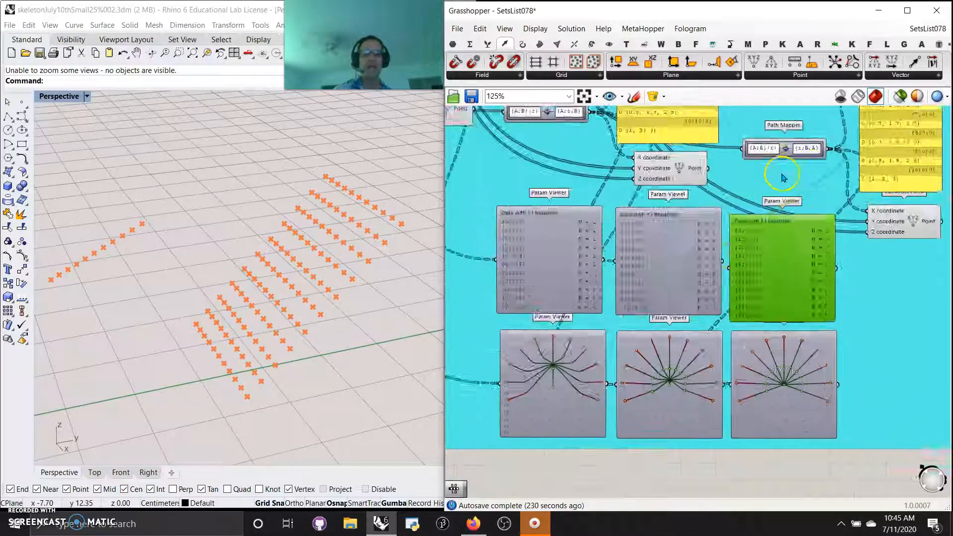
scroll(782, 179, up, 3)
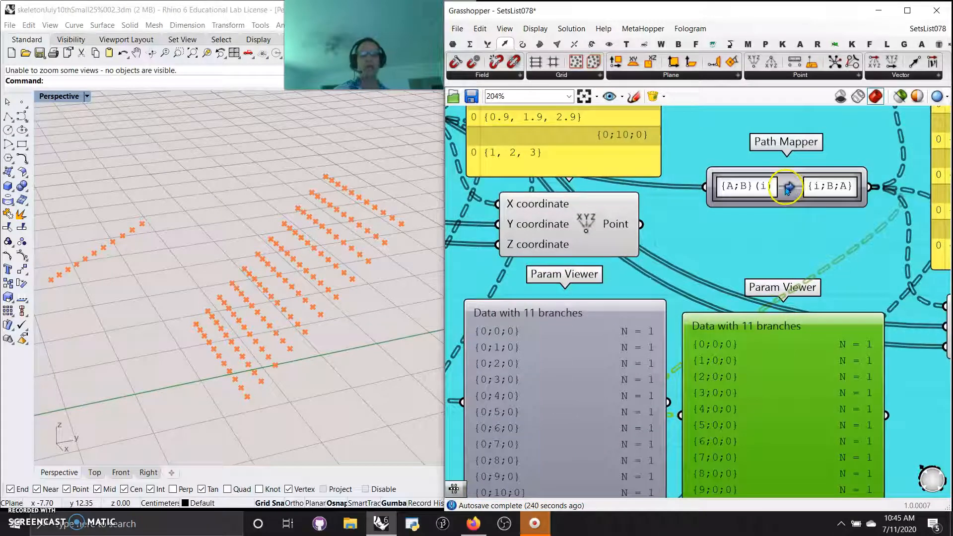
click(793, 192)
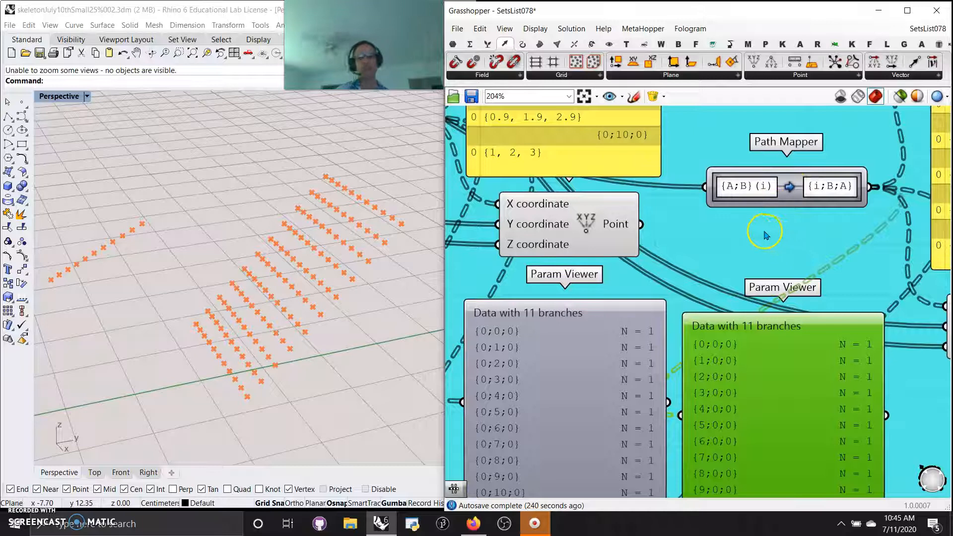
scroll(718, 240, down, 4)
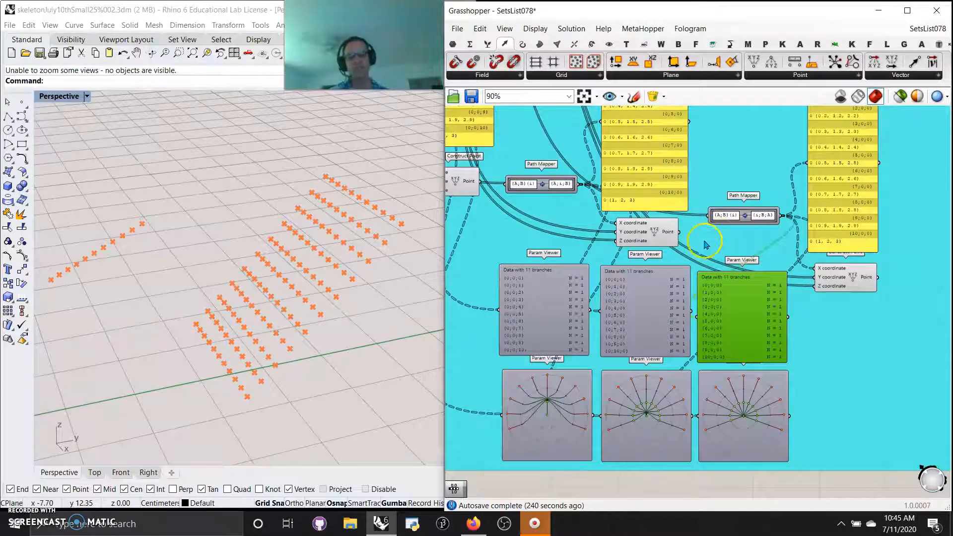
right_drag(705, 250, 737, 240)
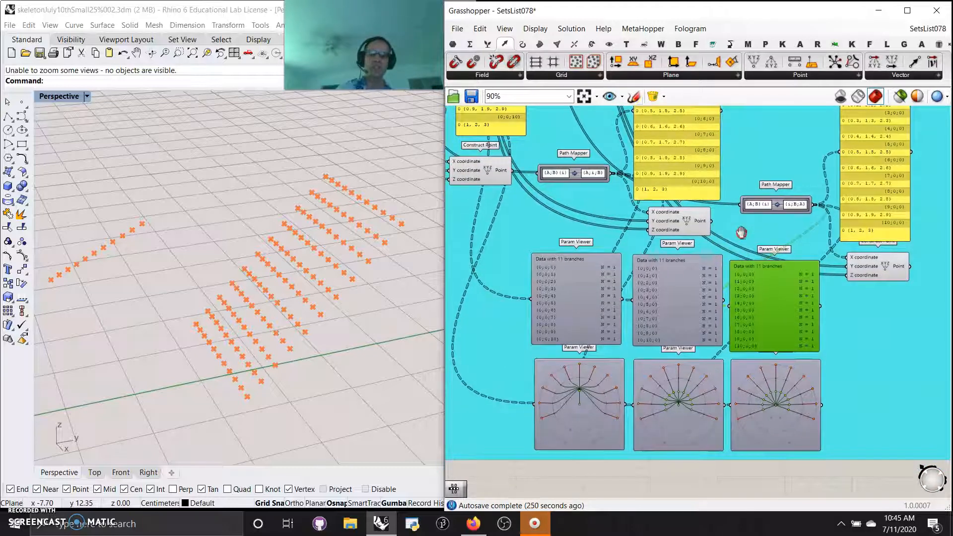
click(487, 44)
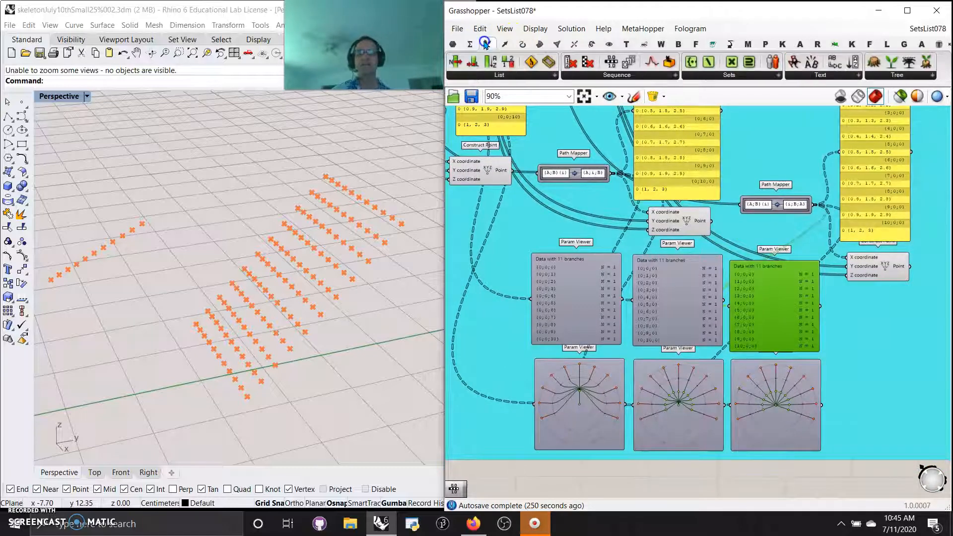
click(607, 75)
click(518, 75)
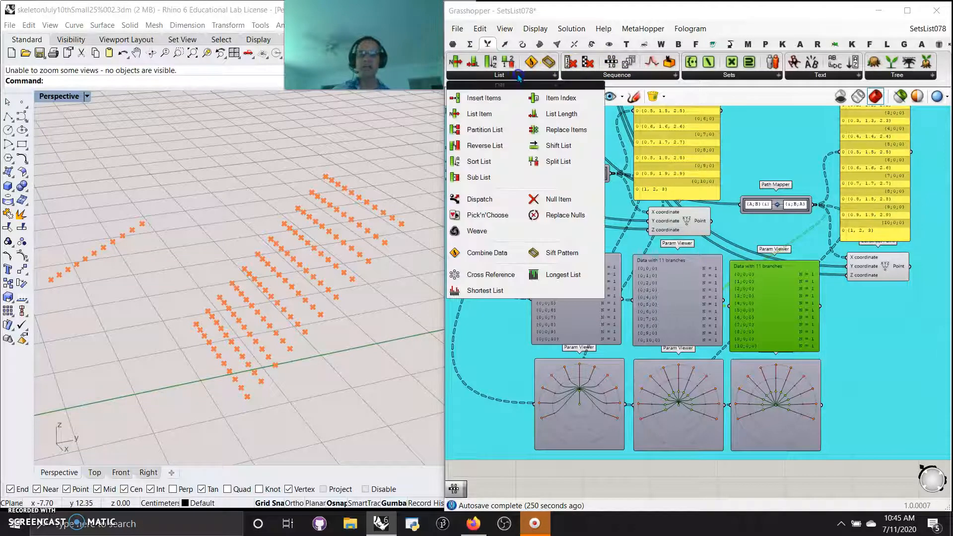
click(471, 44)
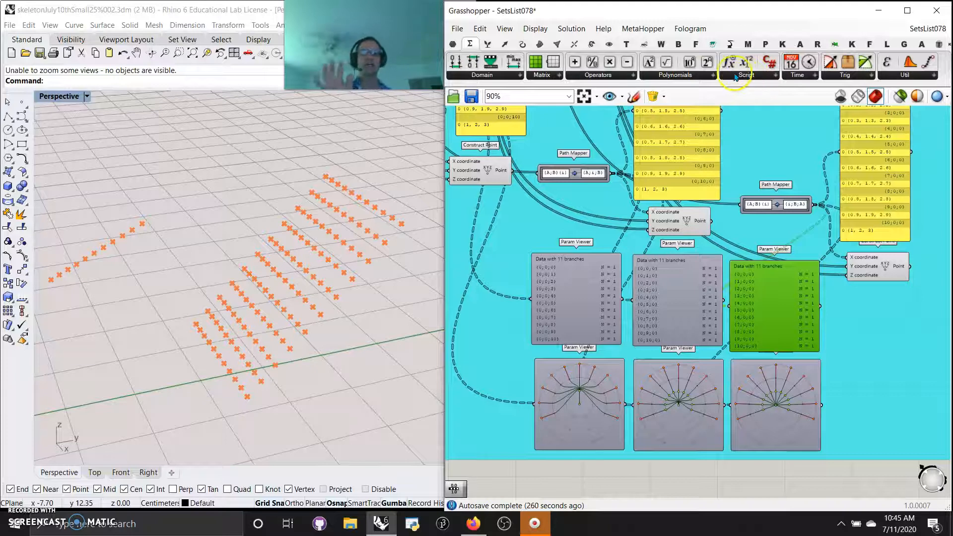
Look over the Graft Mapping and the two Path Mappers that follow it, together with their panels and Param Viewers
scroll(656, 343, down, 3)
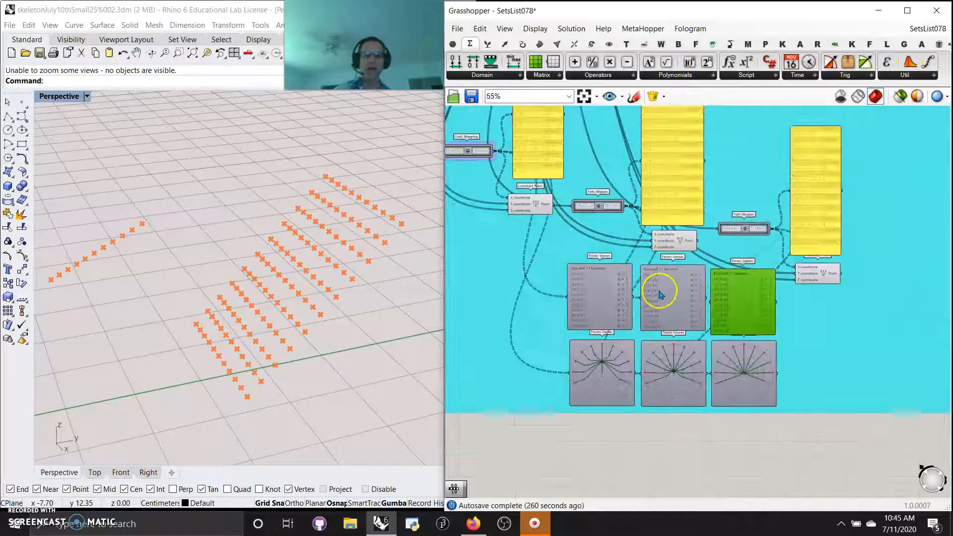
right_drag(725, 200, 735, 288)
scroll(736, 288, up, 3)
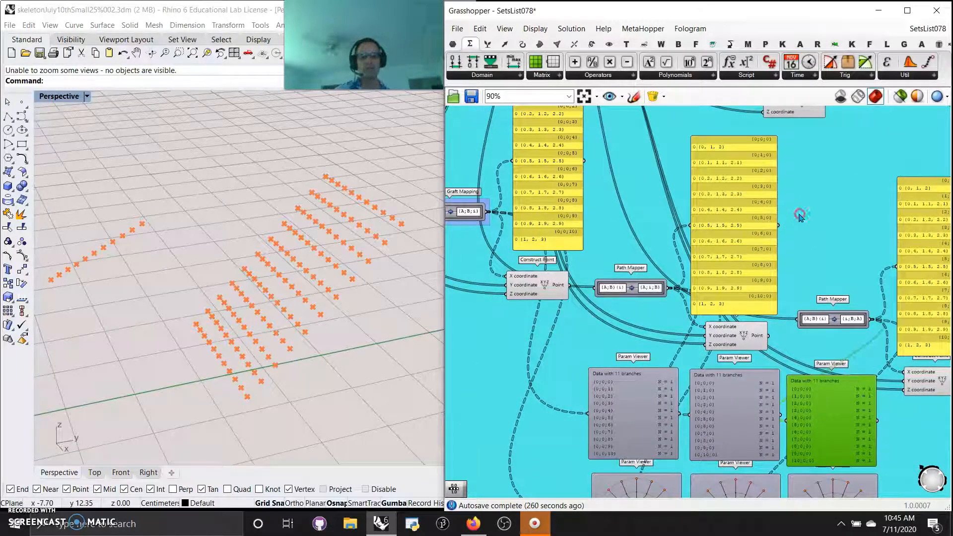
scroll(853, 236, down, 2)
right_drag(756, 177, 663, 415)
scroll(714, 294, up, 2)
right_drag(714, 399, 742, 125)
right_drag(752, 272, 715, 194)
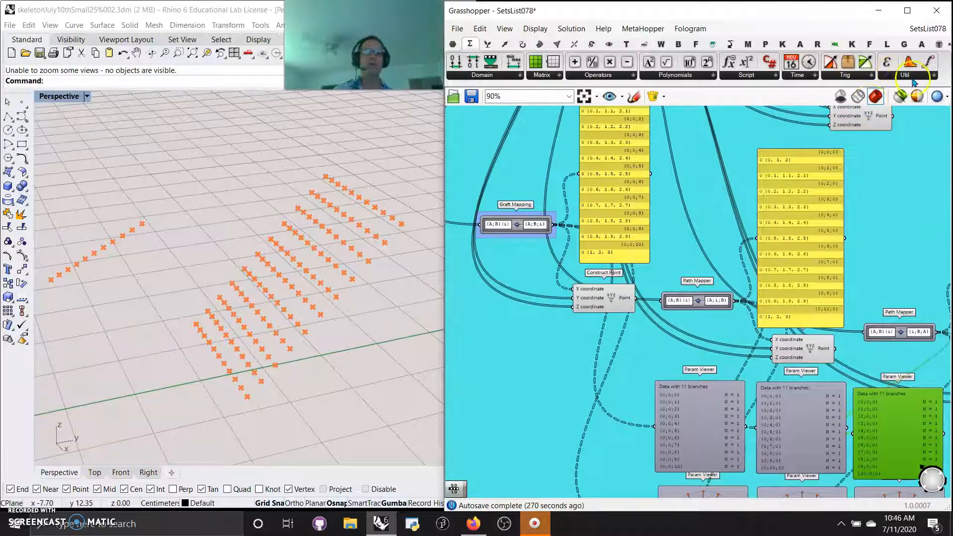
Look through the full list of tree components in the Sets category
click(487, 44)
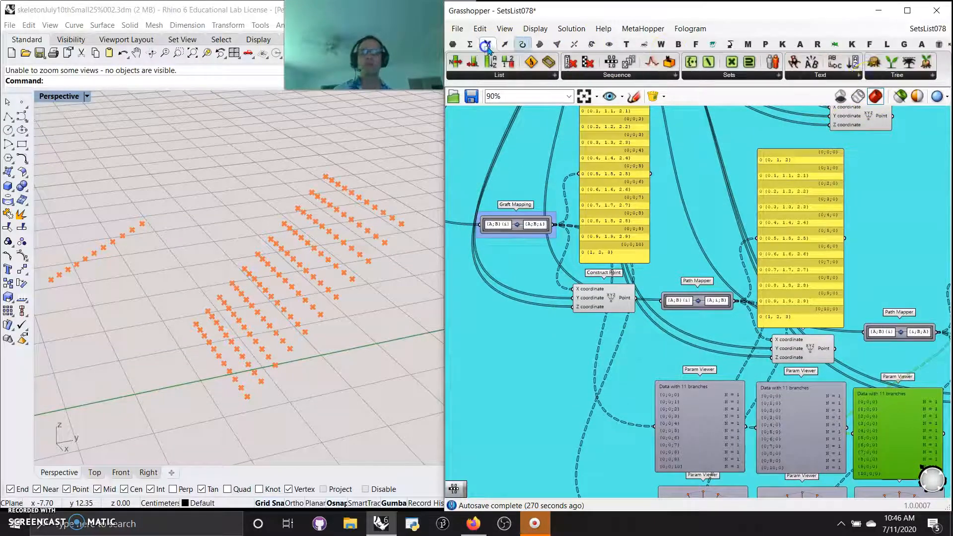
click(899, 75)
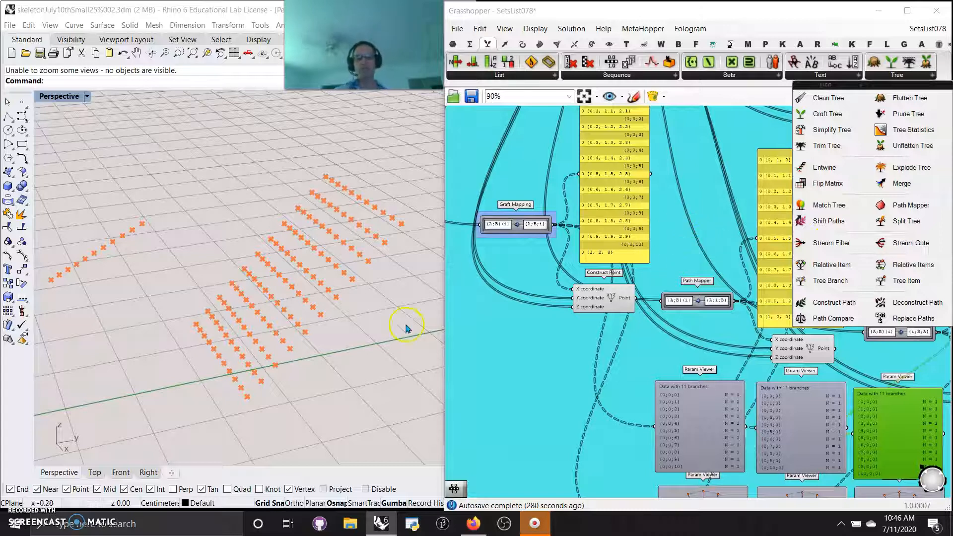
right_drag(374, 382, 318, 380)
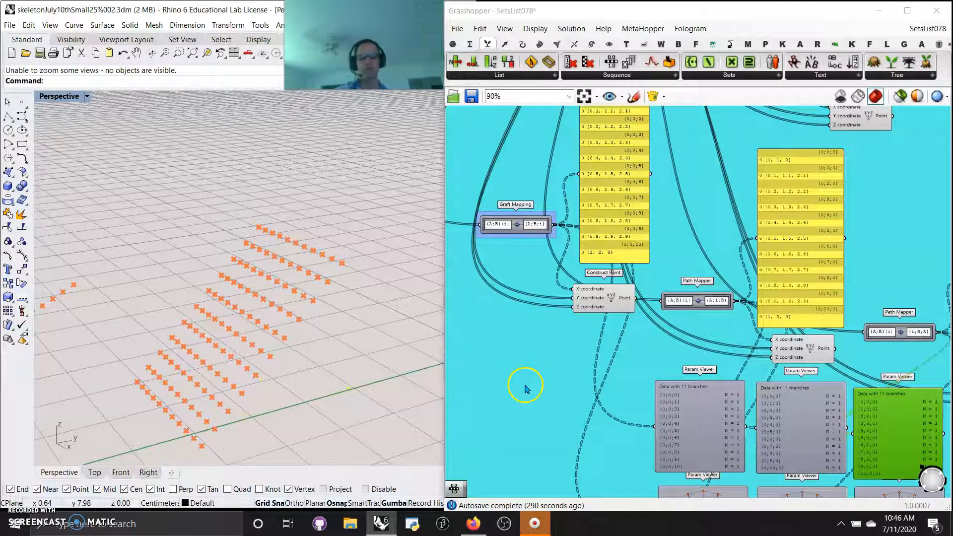
Add a Point List component beside the {i;B;A} mapping's Construct Point and feed it that component's points
scroll(526, 382, down, 3)
right_drag(521, 418, 521, 350)
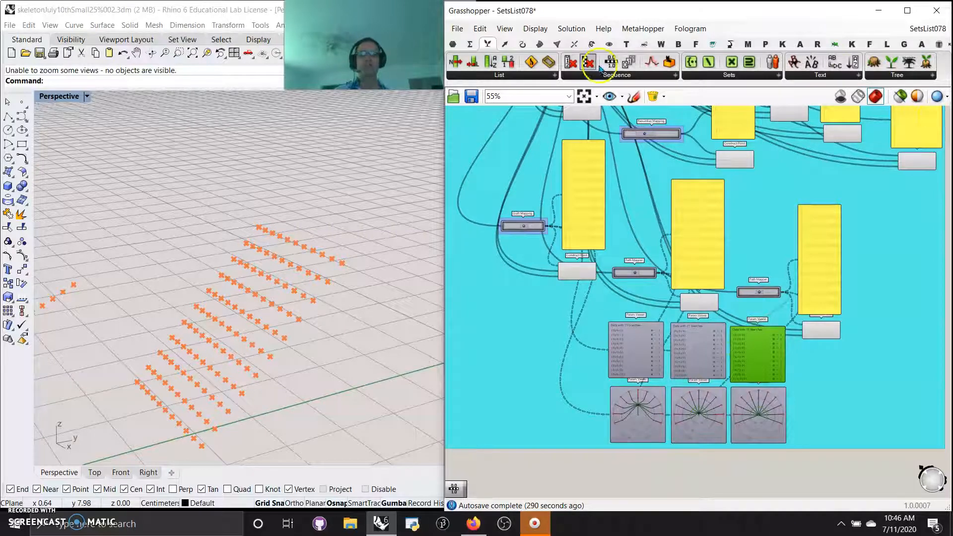
click(592, 44)
click(609, 44)
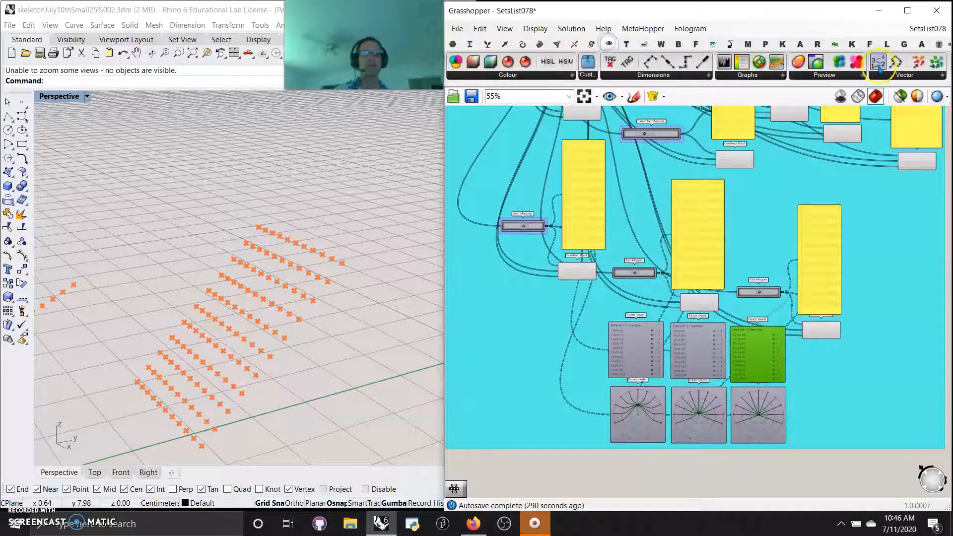
drag(878, 67, 834, 395)
scroll(841, 329, up, 4)
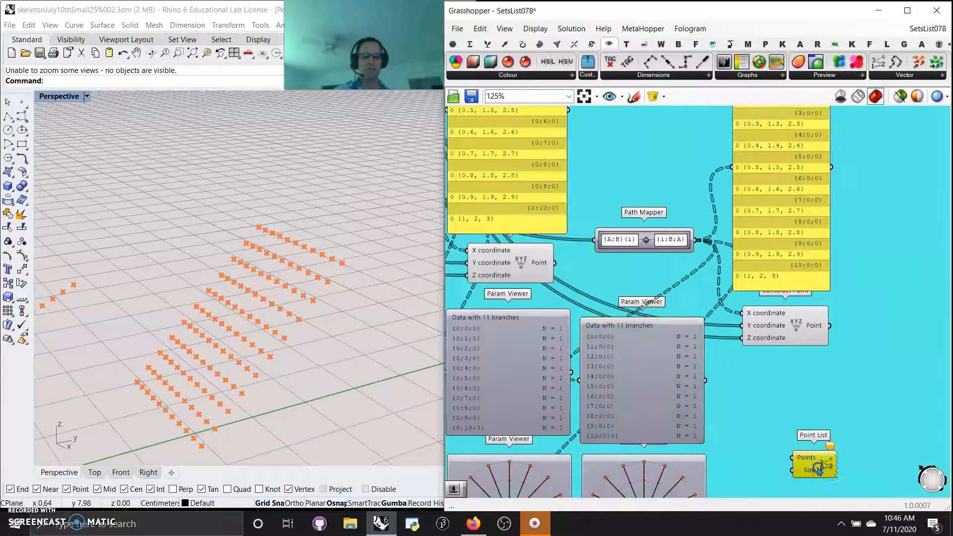
drag(818, 471, 850, 401)
drag(830, 325, 869, 391)
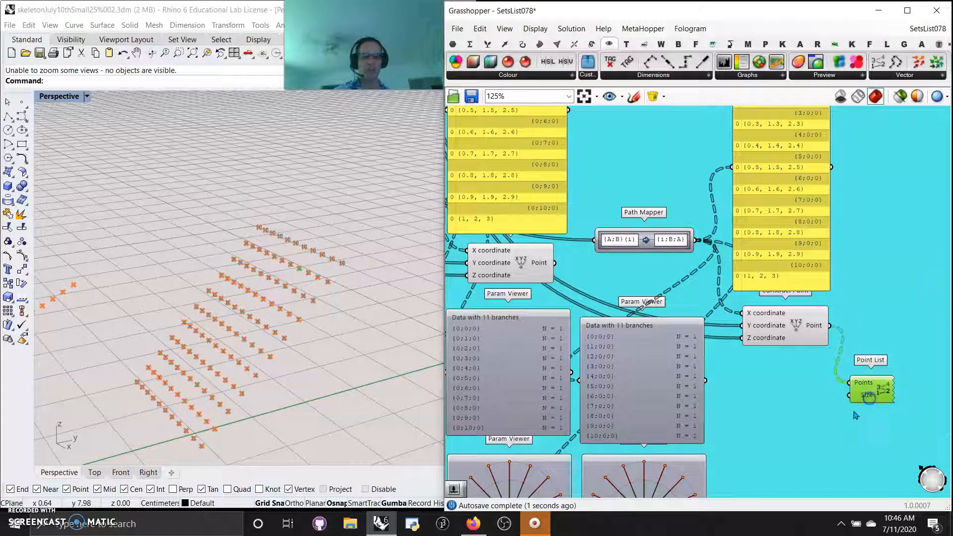
Try a number slider of 12 as the Point List's size and check the labels in the viewport
double_click(786, 420)
text(12)
click(811, 431)
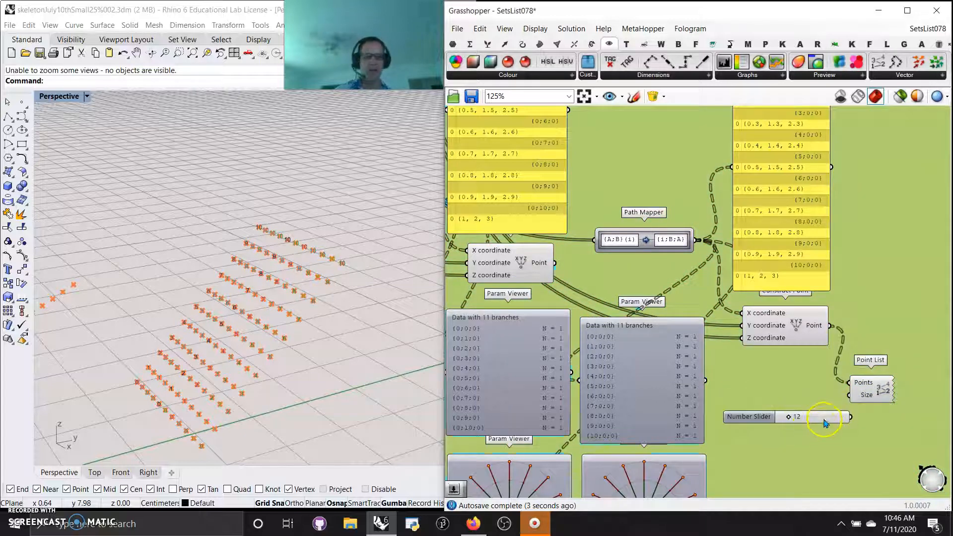
drag(824, 422, 806, 424)
drag(854, 402, 850, 396)
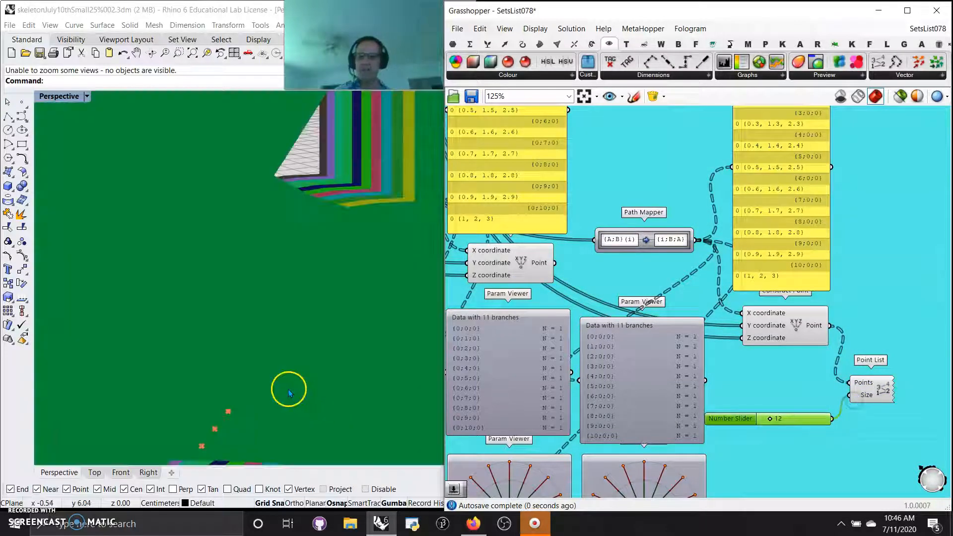
scroll(300, 339, down, 5)
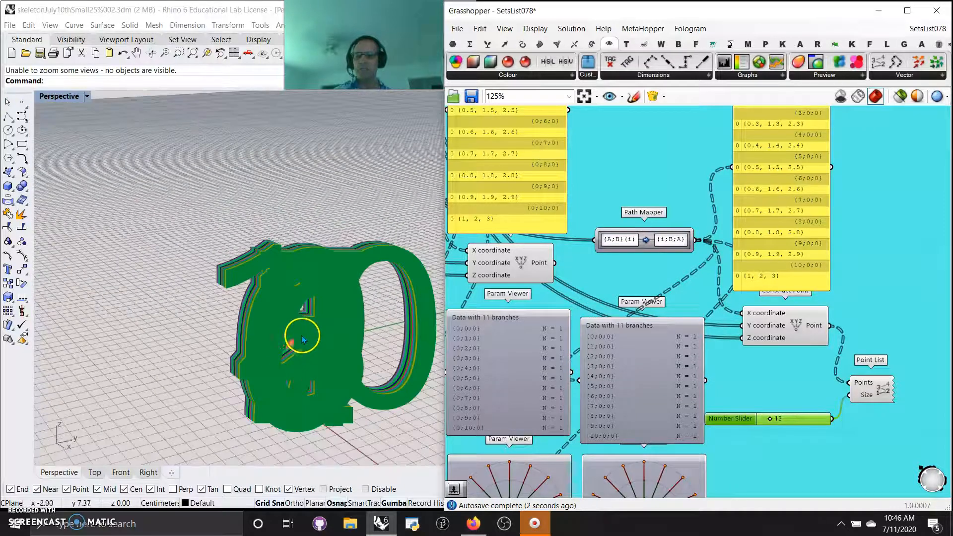
Add a one-decimal number slider, connect it to the Point List's Size input, set it to 0.1 and space the two components apart
double_click(795, 396)
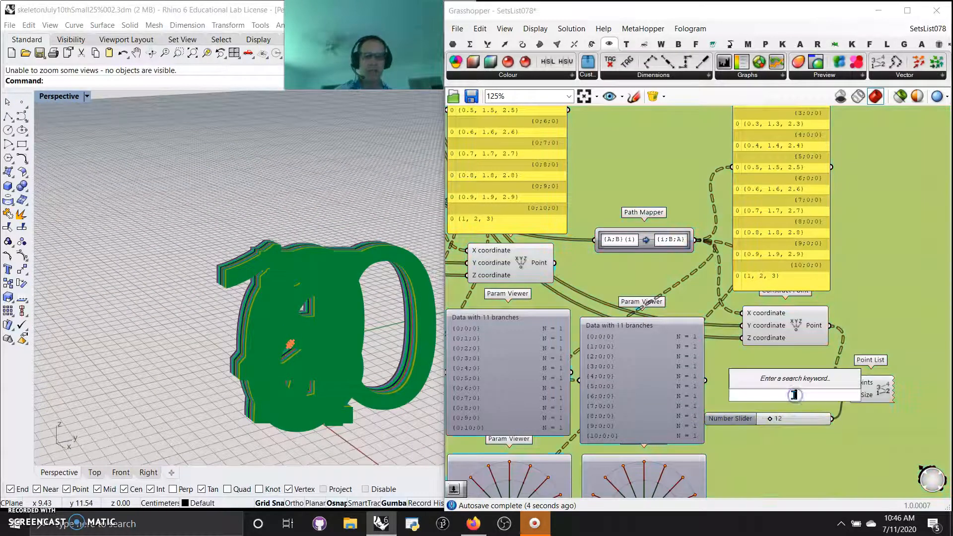
text(1.0)
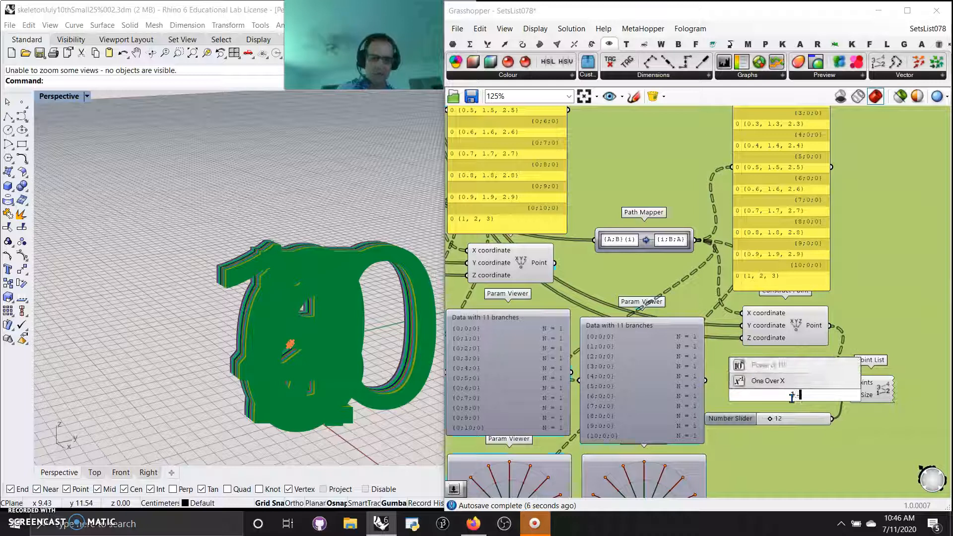
key(Return)
drag(837, 399, 749, 404)
scroll(315, 334, up, 5)
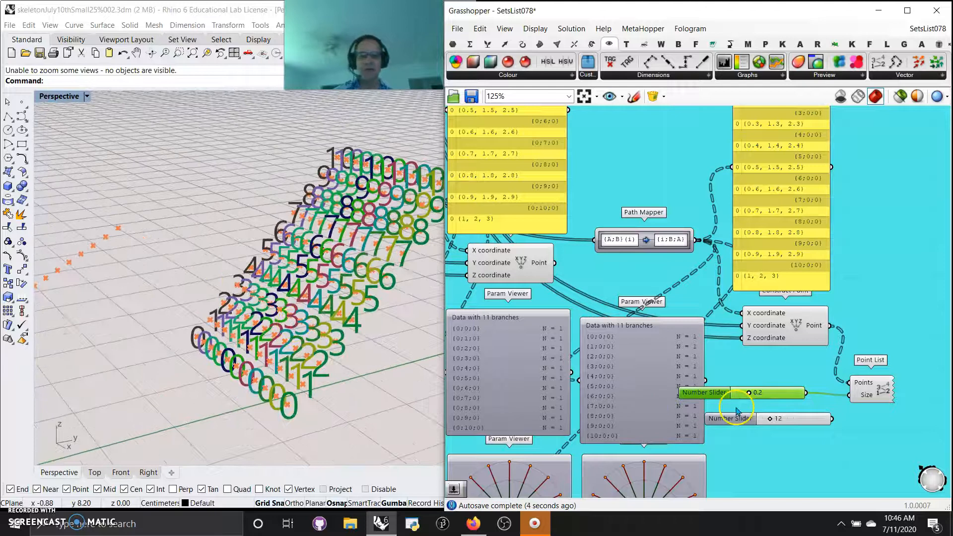
drag(748, 392, 741, 398)
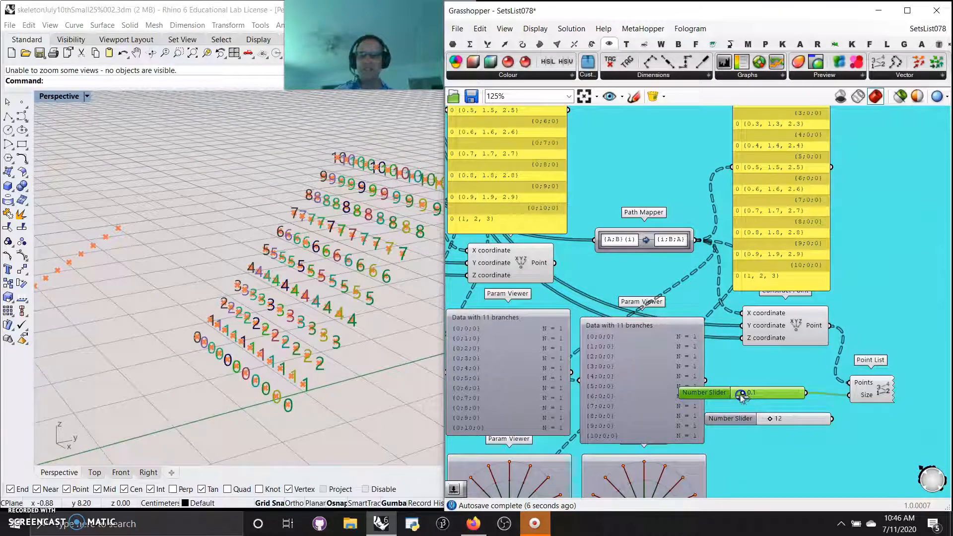
drag(876, 392, 901, 389)
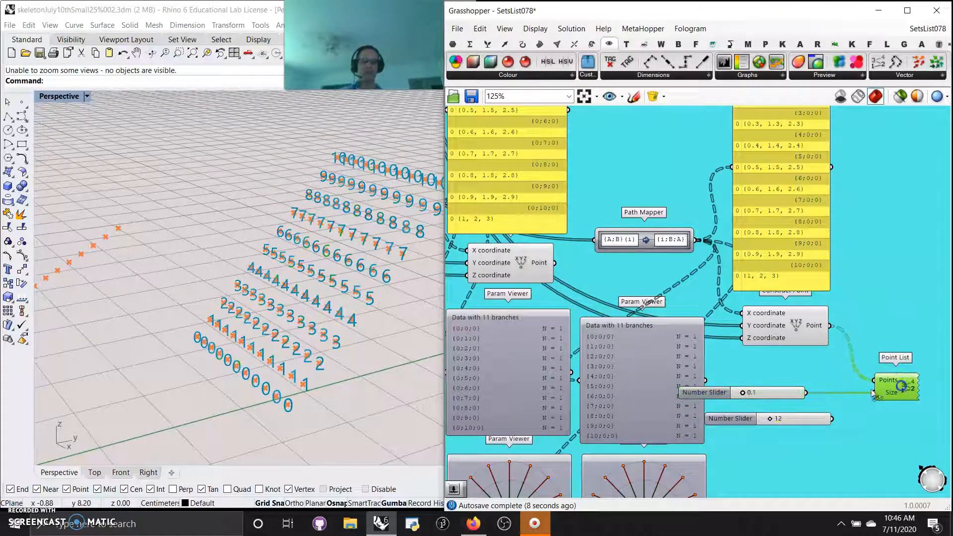
drag(795, 396, 853, 390)
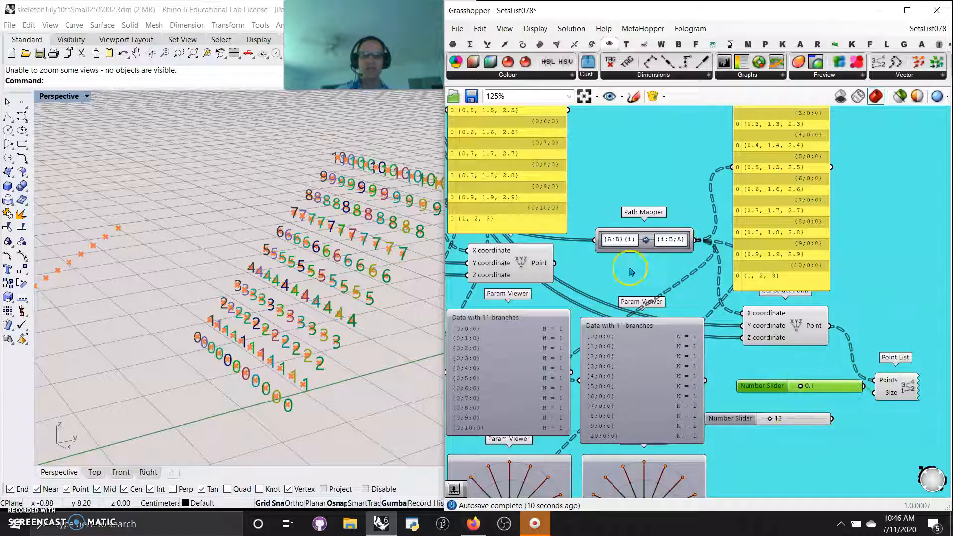
Move the Point List up near the reverse mappings and feed it the points of the {A;B}(item_count - 8 - i) mapping
drag(555, 262, 876, 381)
right_drag(624, 274, 551, 405)
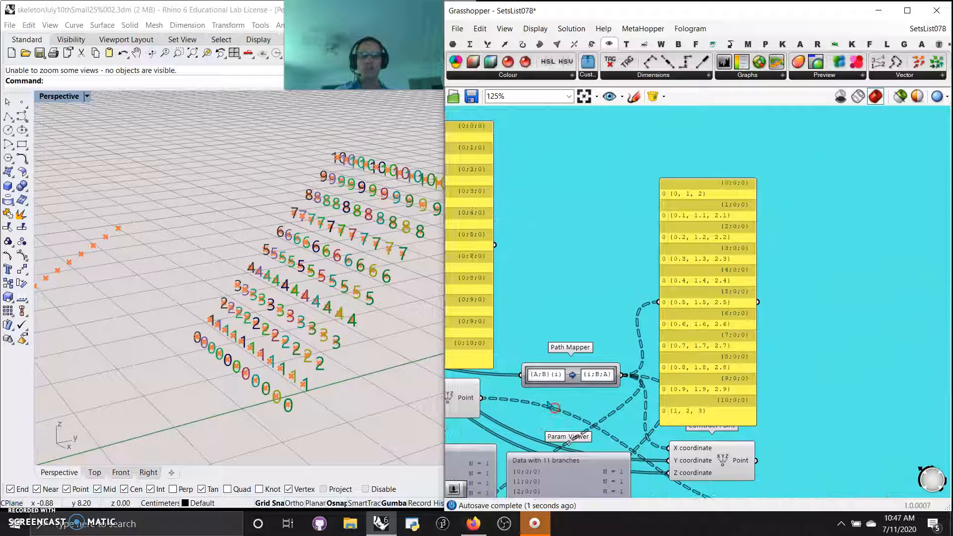
scroll(548, 404, down, 1)
right_drag(573, 319, 554, 343)
right_drag(675, 417, 596, 276)
drag(688, 393, 797, 162)
right_drag(785, 212, 737, 372)
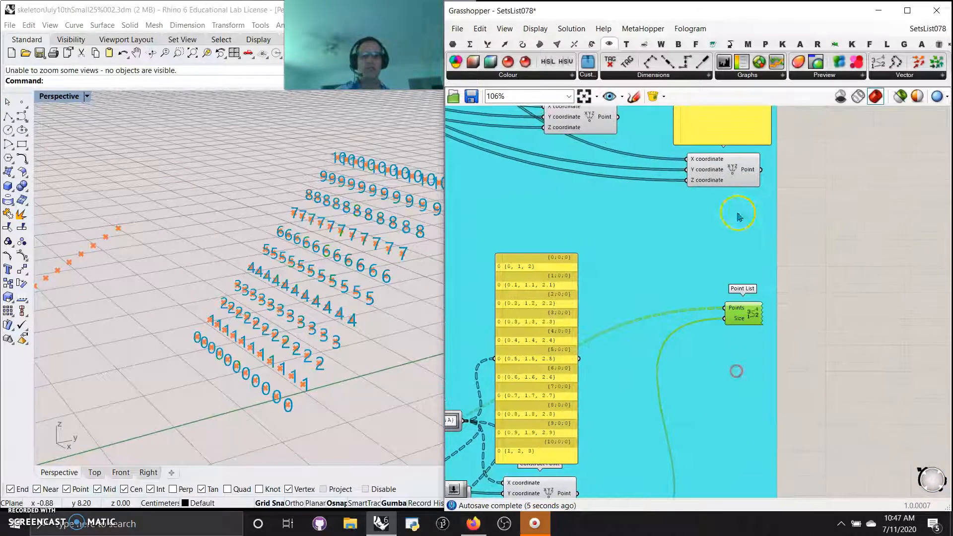
drag(762, 171, 735, 310)
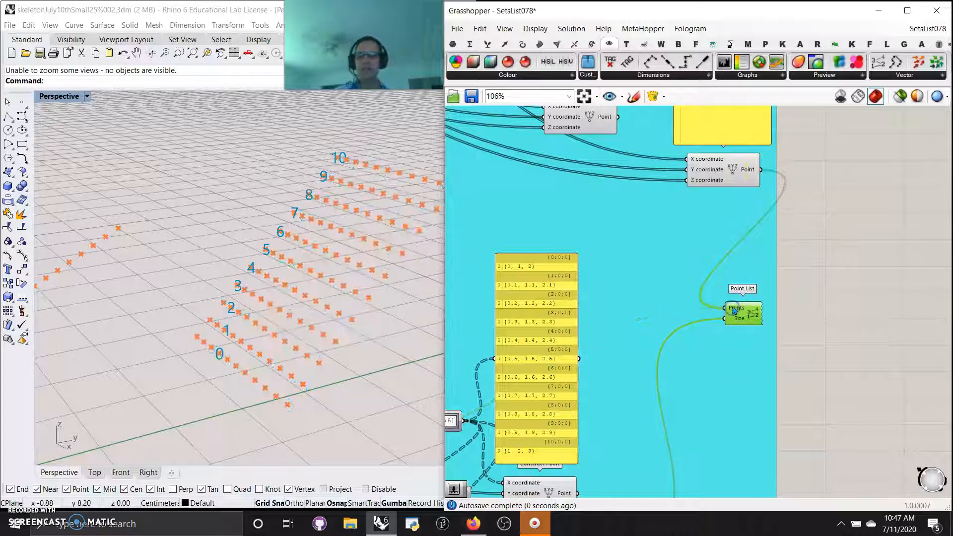
Feed the Point List the Construct Point output of the {A;B}(item_count - 3 - i) reverse mapping
right_drag(651, 237, 778, 342)
drag(871, 417, 755, 315)
right_drag(661, 305, 781, 400)
drag(865, 318, 854, 408)
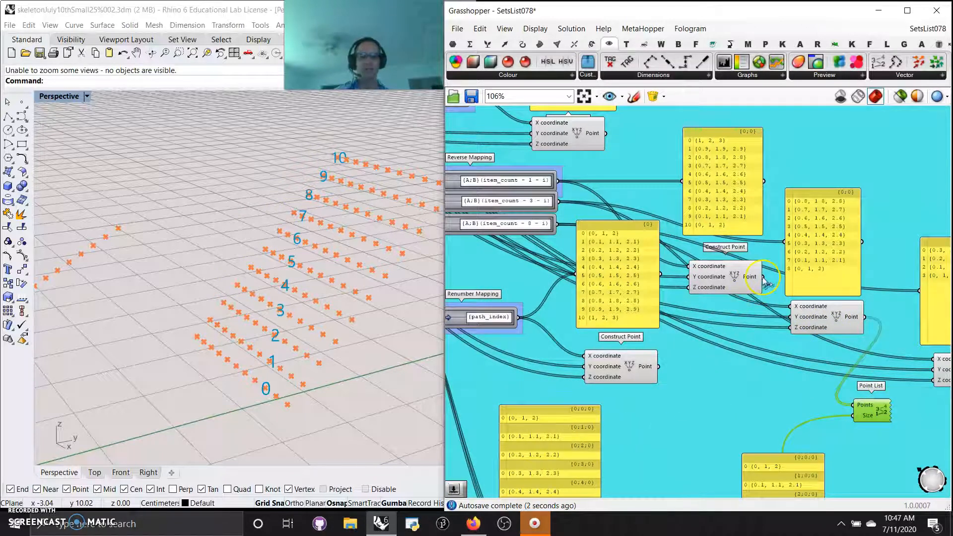
Duplicate the Point List and number the points of the {A;B}(item_count - 1 - i) mapping, keeping both lists together
mouse_move(873, 411)
mouse_down()
mouse_move(875, 392)
mouse_move(873, 412)
mouse_up()
drag(763, 279, 854, 407)
right_drag(899, 461, 744, 347)
mouse_move(823, 259)
mouse_down()
mouse_move(807, 311)
mouse_move(807, 257)
mouse_up()
click(722, 334)
drag(722, 333, 724, 328)
Place the two Point Lists outside the cyan group with a third copy fed by the {A;B}(item_count - 8 - i) mapping's points
click(717, 269)
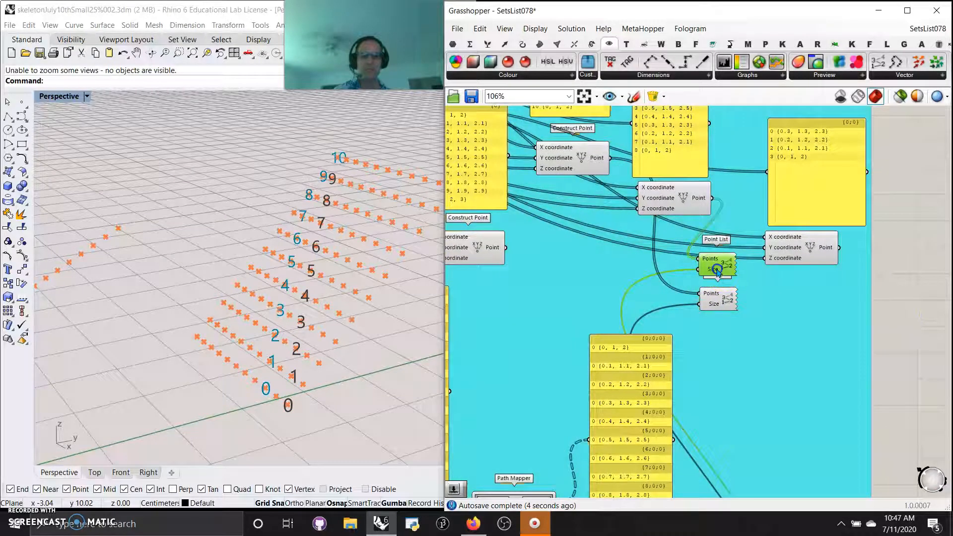
shift+click(712, 295)
drag(712, 295, 913, 383)
click(920, 390)
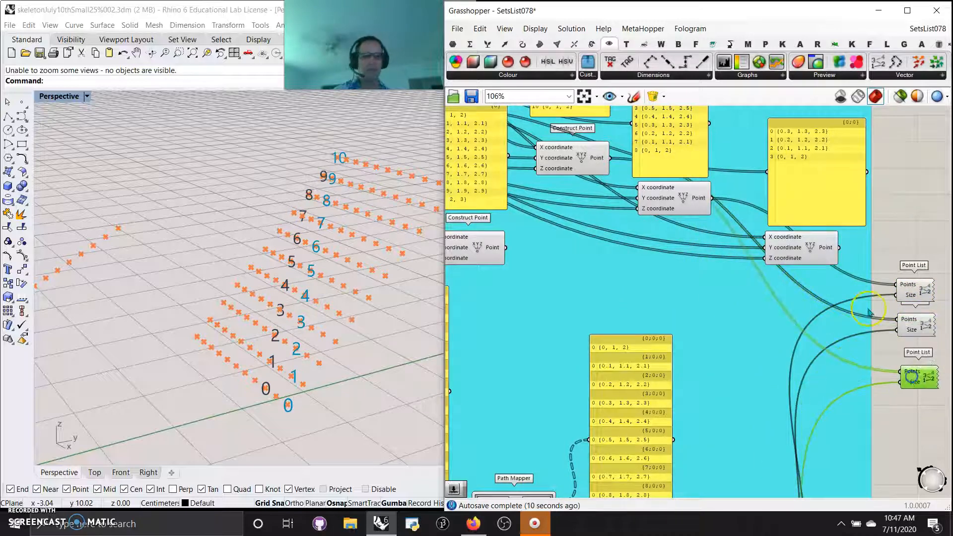
drag(841, 250, 911, 379)
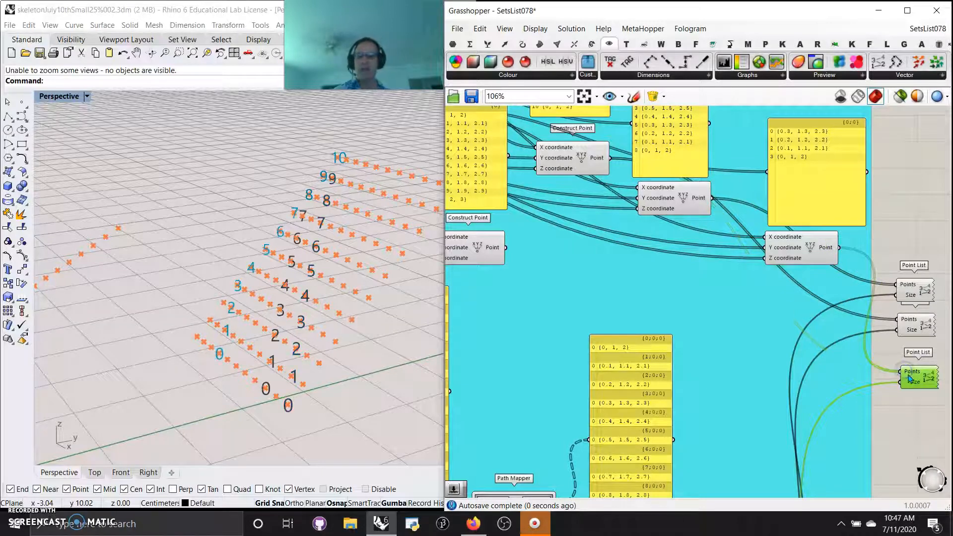
Line up the third Point List under the other two and compare the numbering of the three reversed point sets
right_drag(211, 342, 225, 296)
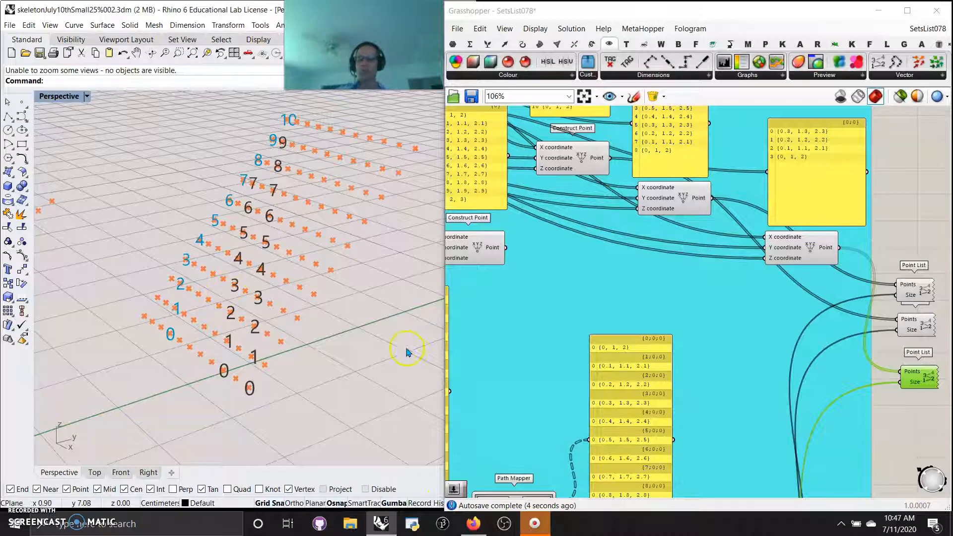
right_drag(541, 281, 530, 203)
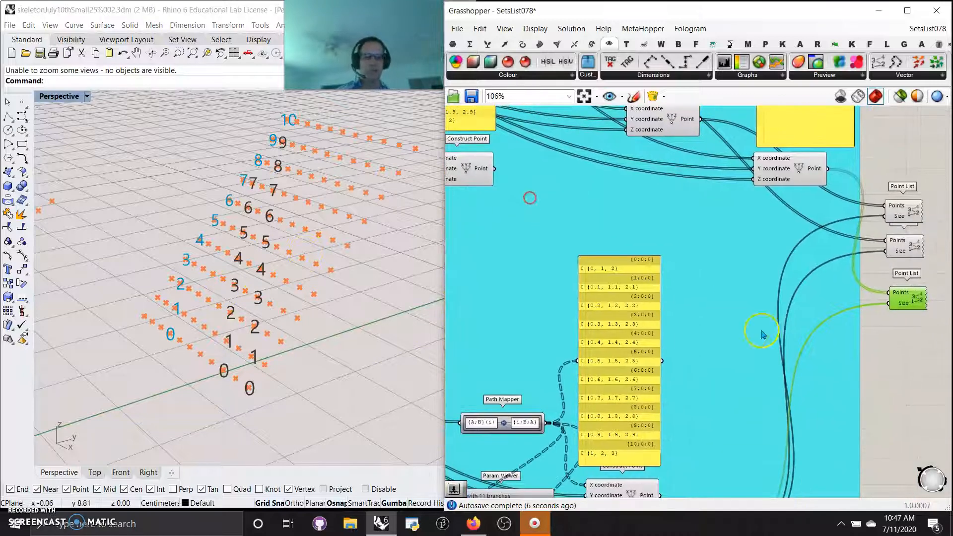
drag(901, 300, 905, 295)
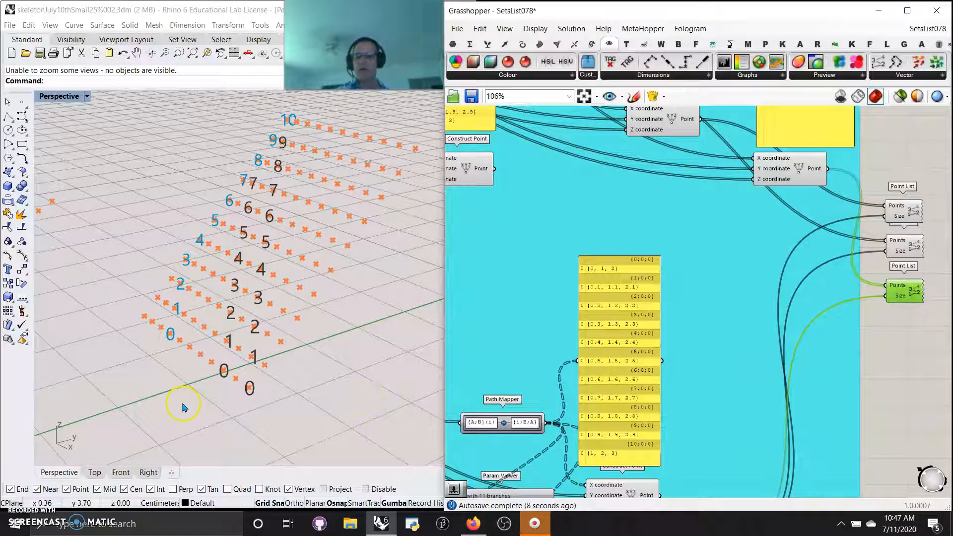
right_drag(267, 345, 300, 326)
scroll(628, 258, down, 4)
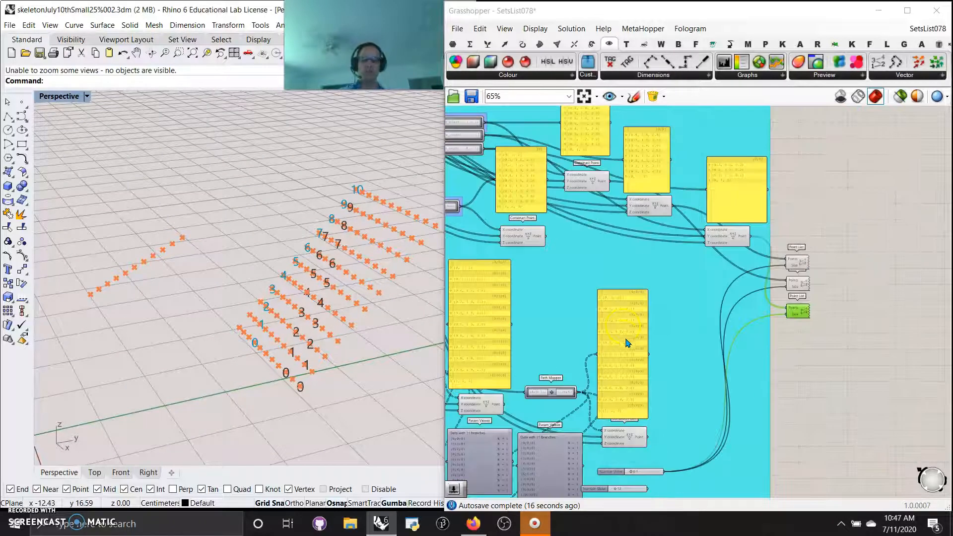
right_drag(720, 317, 739, 317)
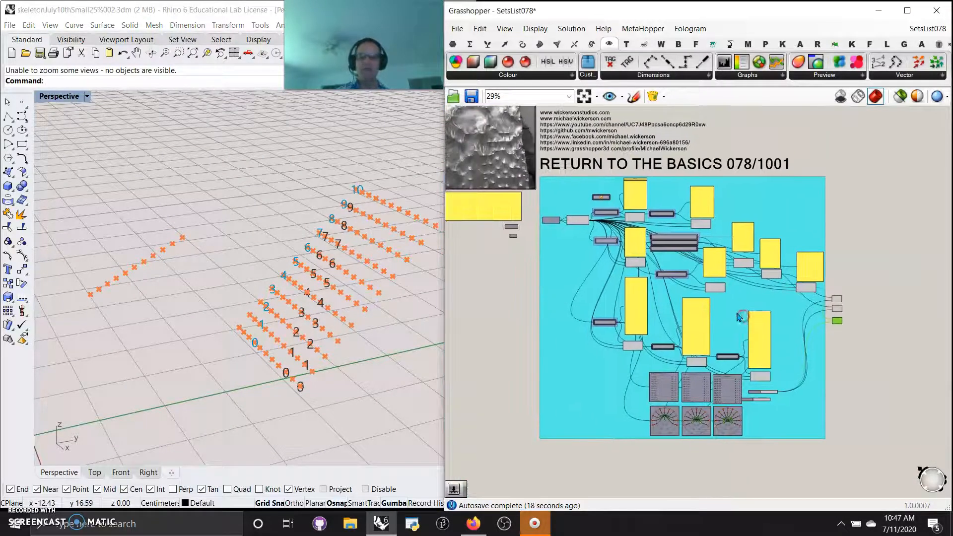